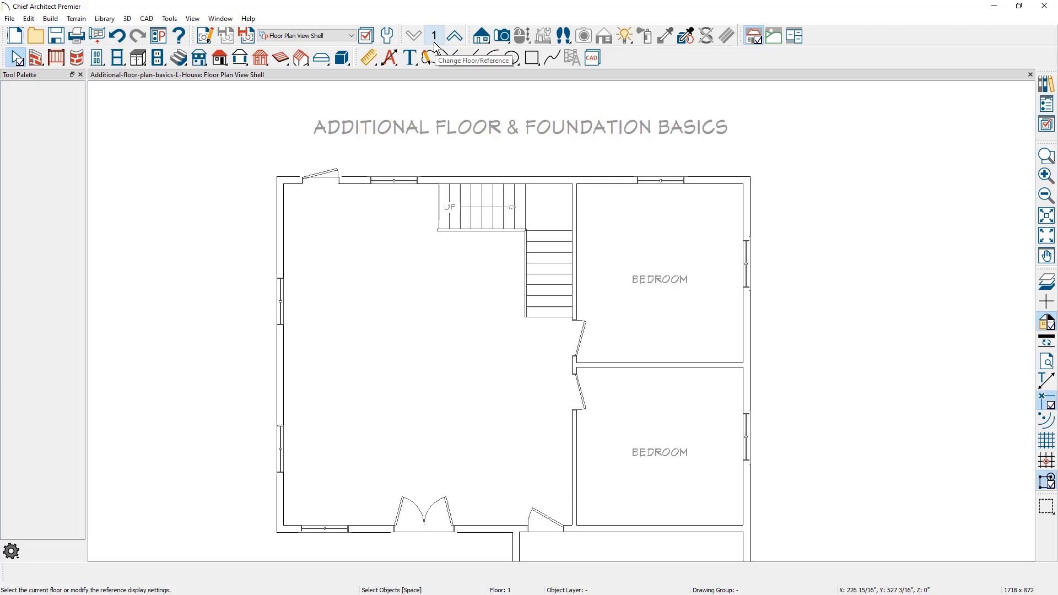
Build a second floor derived from the first-floor plan and accept the 2nd Floor Defaults
{"action": "left_click", "coordinate": [54, 19]}
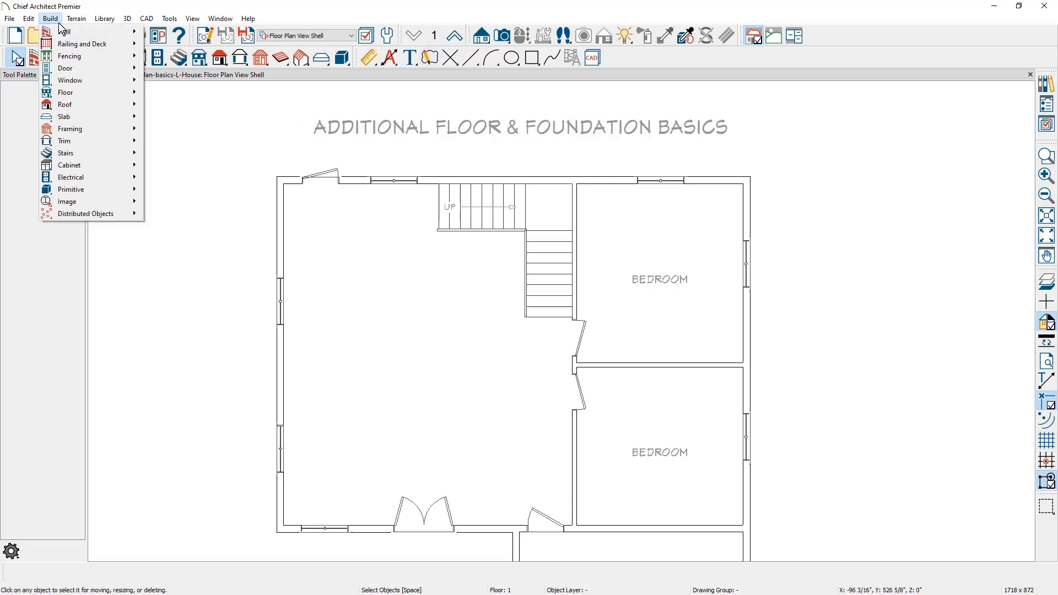
{"action": "mouse_move", "coordinate": [66, 93]}
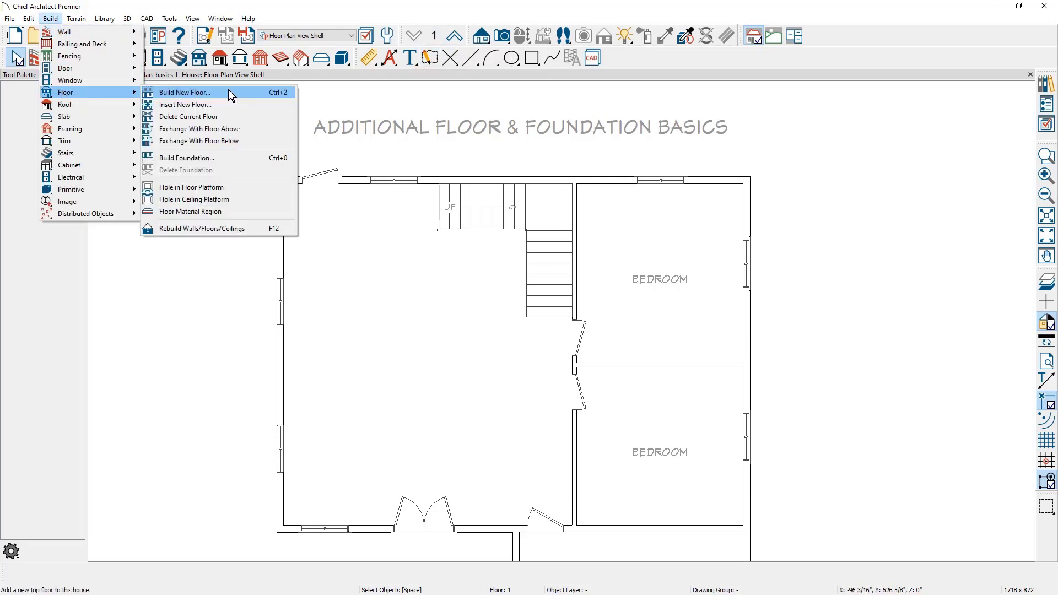
{"action": "left_click", "coordinate": [229, 94]}
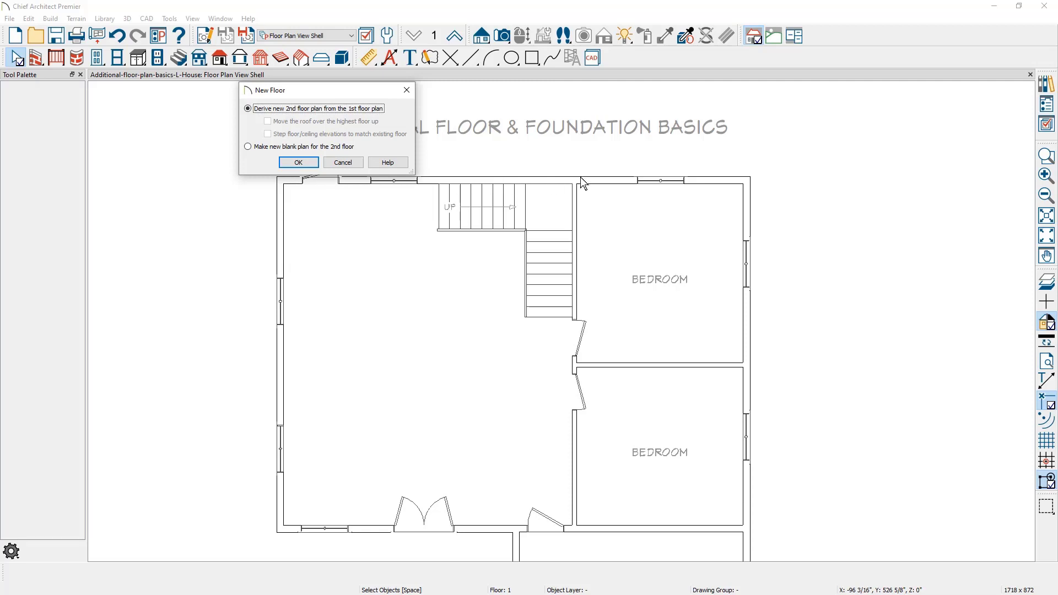
{"action": "left_click", "coordinate": [294, 164]}
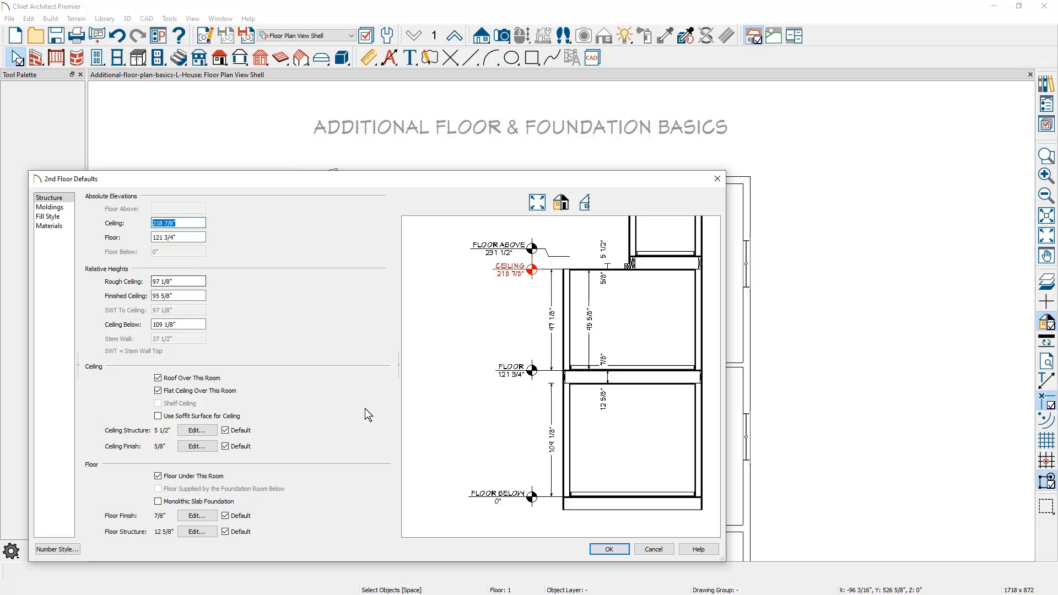
{"action": "left_click", "coordinate": [614, 554]}
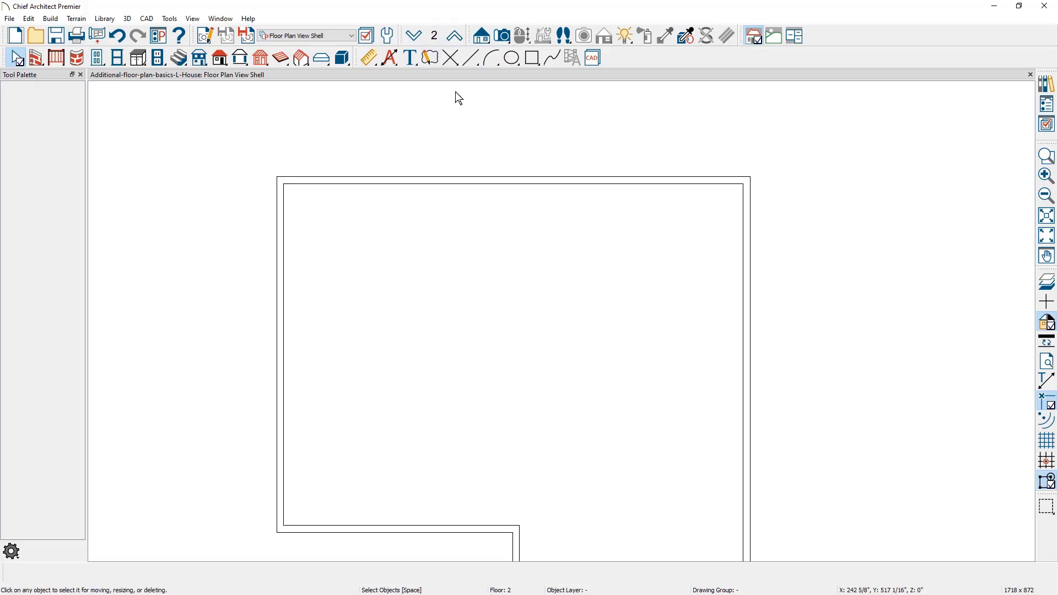
Open a Perspective Full Overview camera and tile it vertically beside the second-floor plan
{"action": "left_click", "coordinate": [505, 41]}
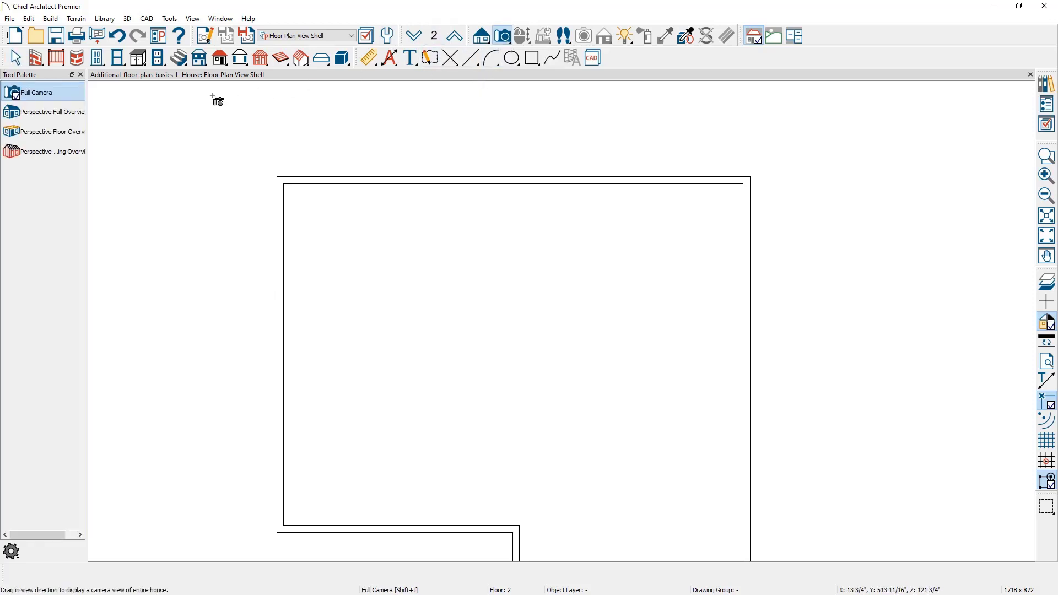
{"action": "left_click", "coordinate": [73, 120]}
{"action": "mouse_move", "coordinate": [290, 253]}
{"action": "left_mouse_down"}
{"action": "mouse_move", "coordinate": [318, 259]}
{"action": "mouse_move", "coordinate": [285, 255]}
{"action": "left_mouse_up"}
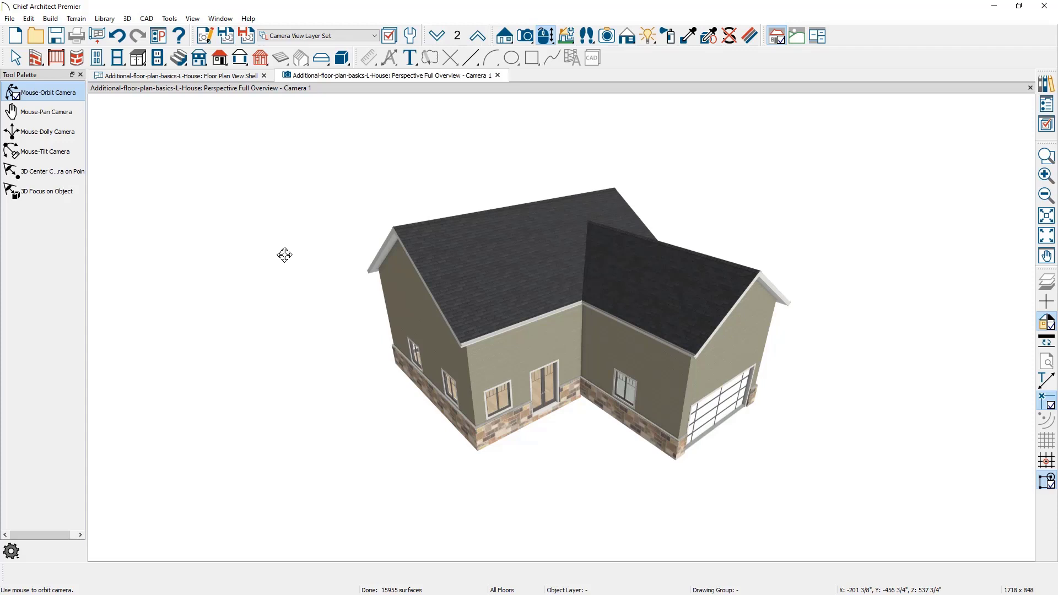
{"action": "left_click", "coordinate": [227, 19]}
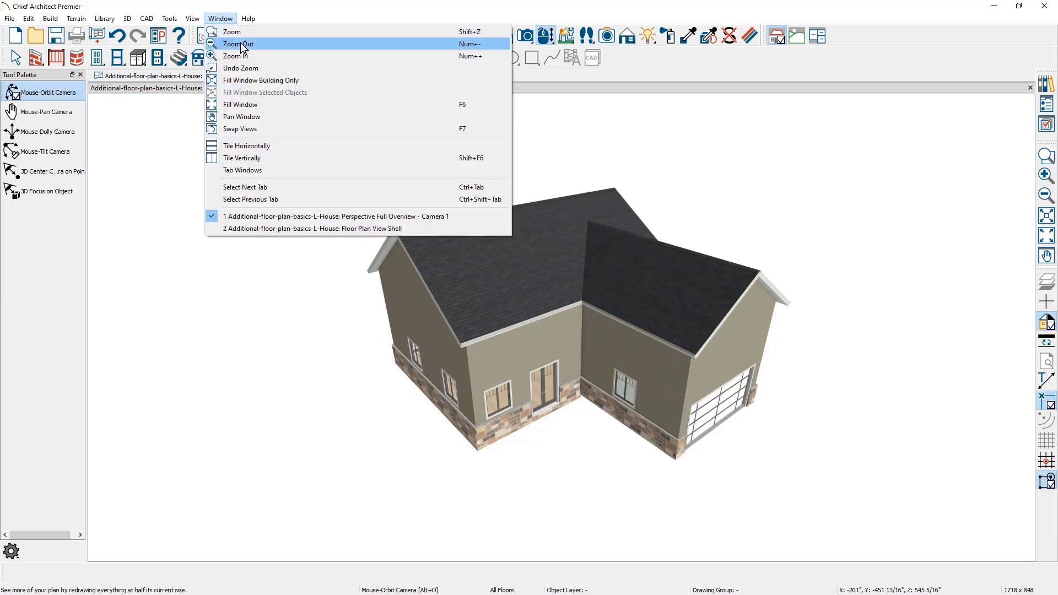
{"action": "left_click", "coordinate": [305, 158]}
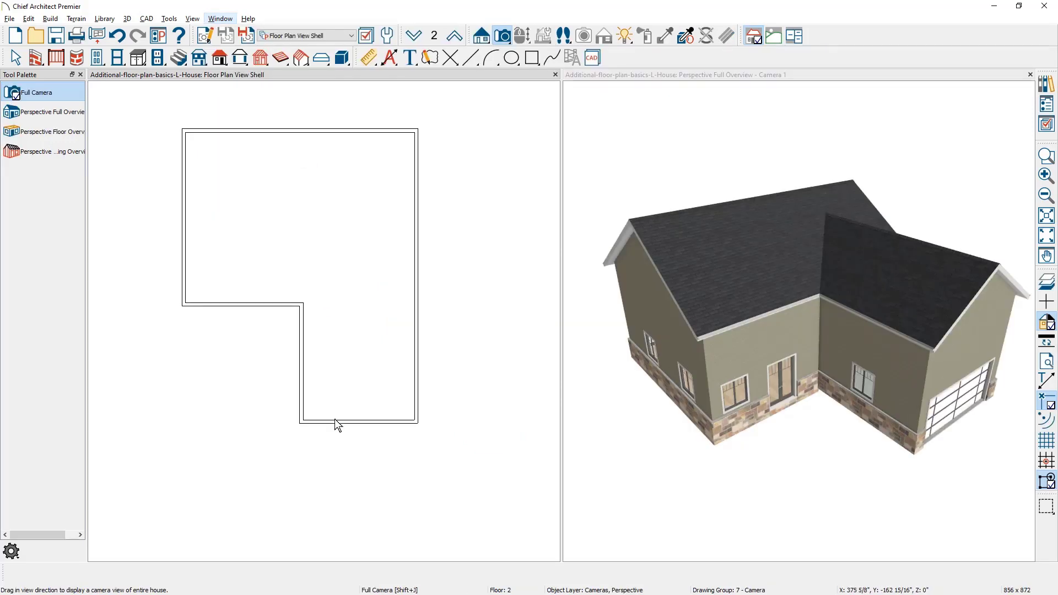
Move the second floor's bottom wall up to the main block and join its two pieces
{"action": "left_click_drag", "start_coordinate": [335, 419], "coordinate": [335, 306]}
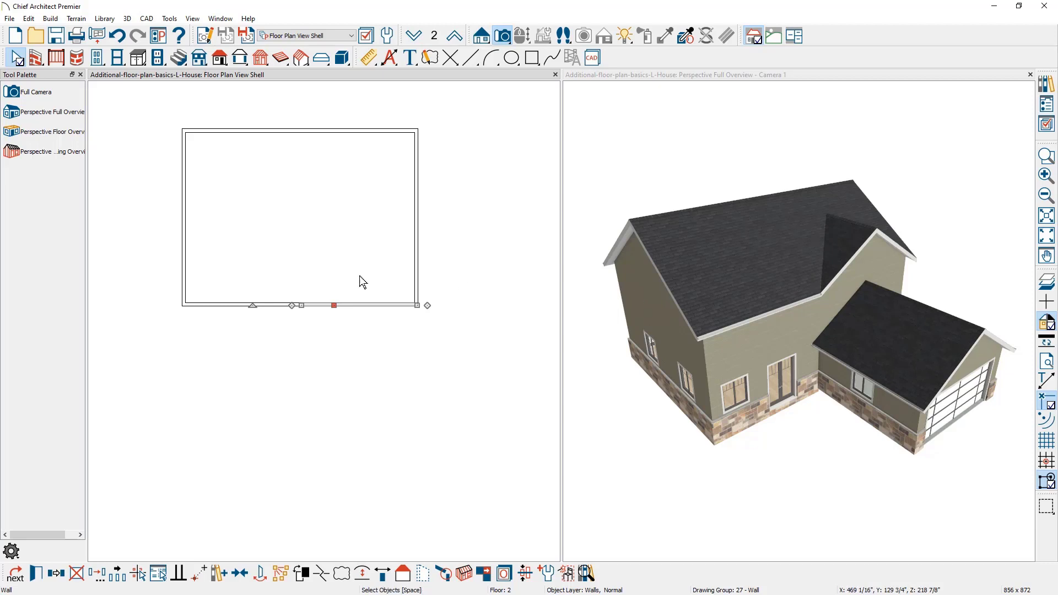
{"action": "left_click", "coordinate": [269, 304]}
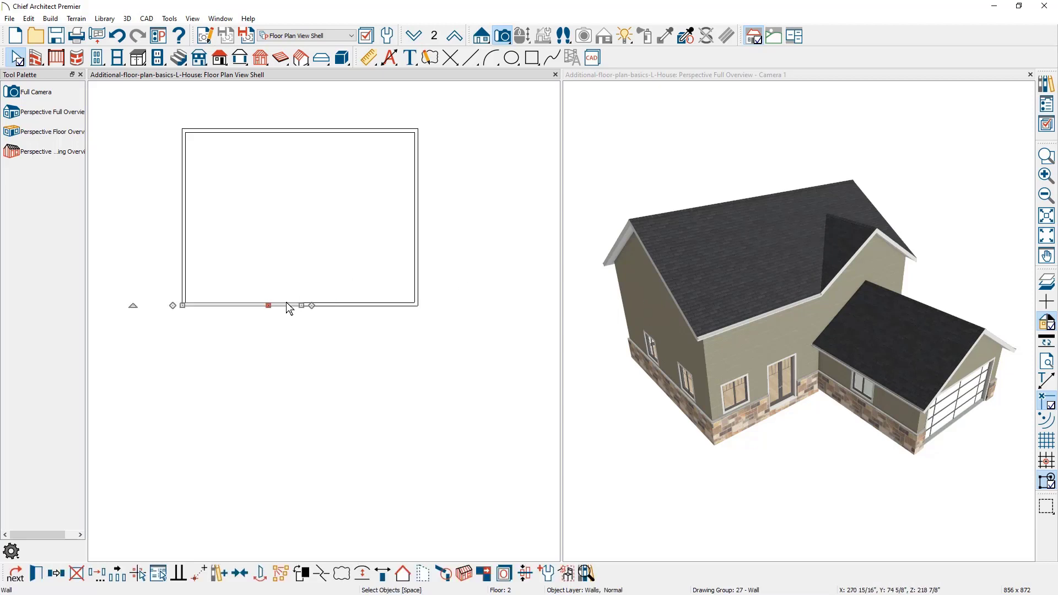
{"action": "left_click", "coordinate": [320, 305]}
{"action": "key", "text": "ctrl+z"}
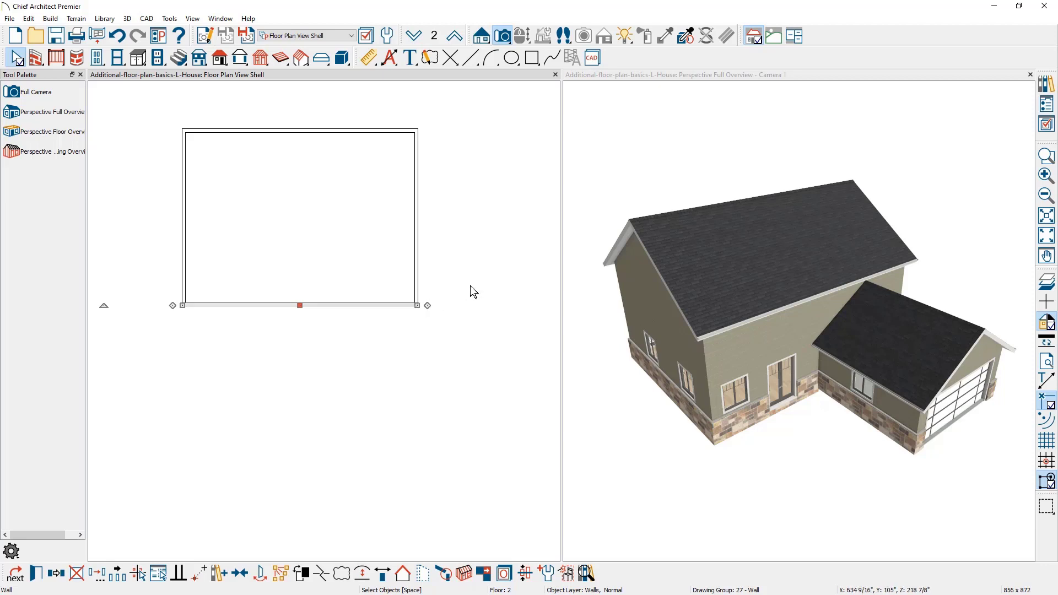
With the first-floor reference showing, draw a vertical interior wall over the wall below
{"action": "left_click", "coordinate": [1046, 281]}
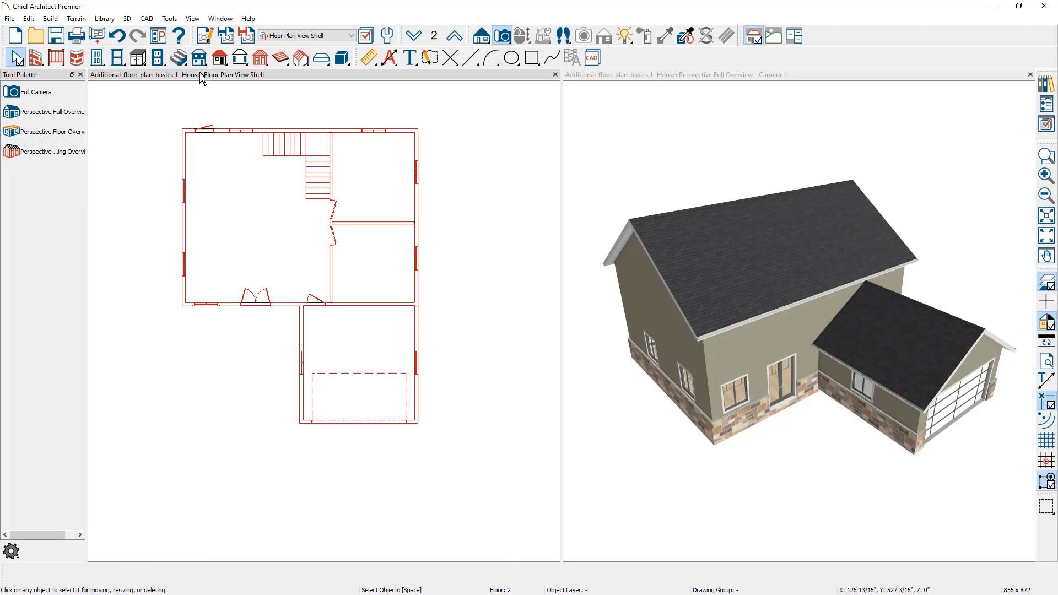
{"action": "left_click", "coordinate": [39, 59]}
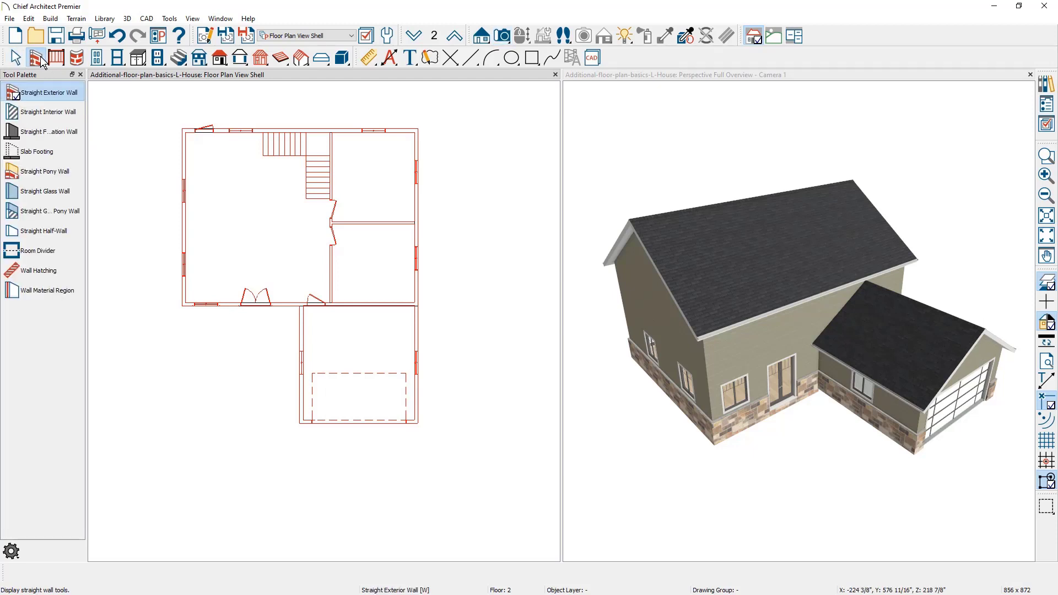
{"action": "left_click", "coordinate": [49, 116]}
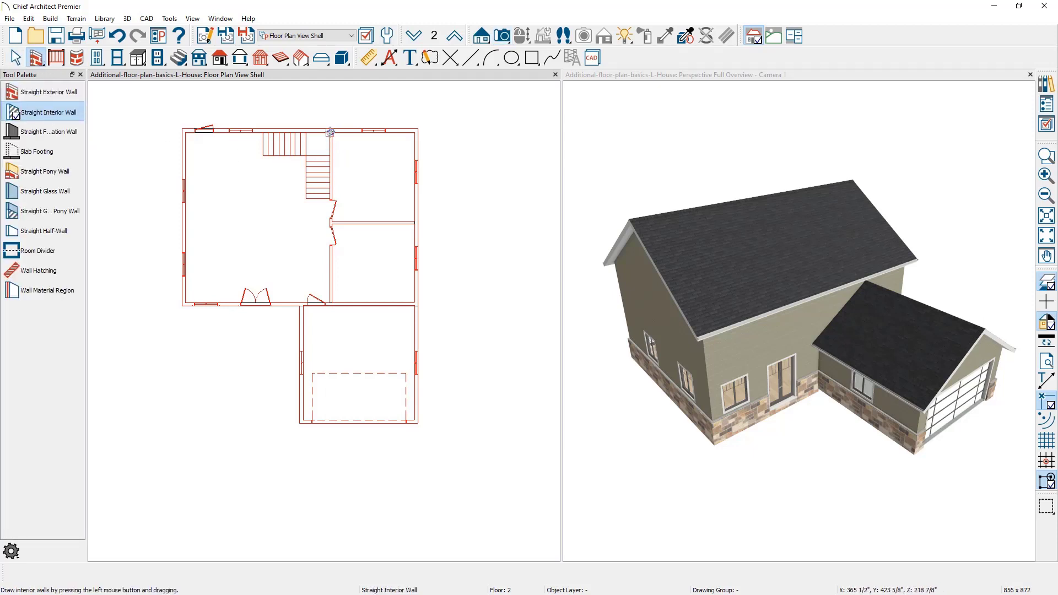
{"action": "left_click_drag", "start_coordinate": [330, 132], "coordinate": [331, 304]}
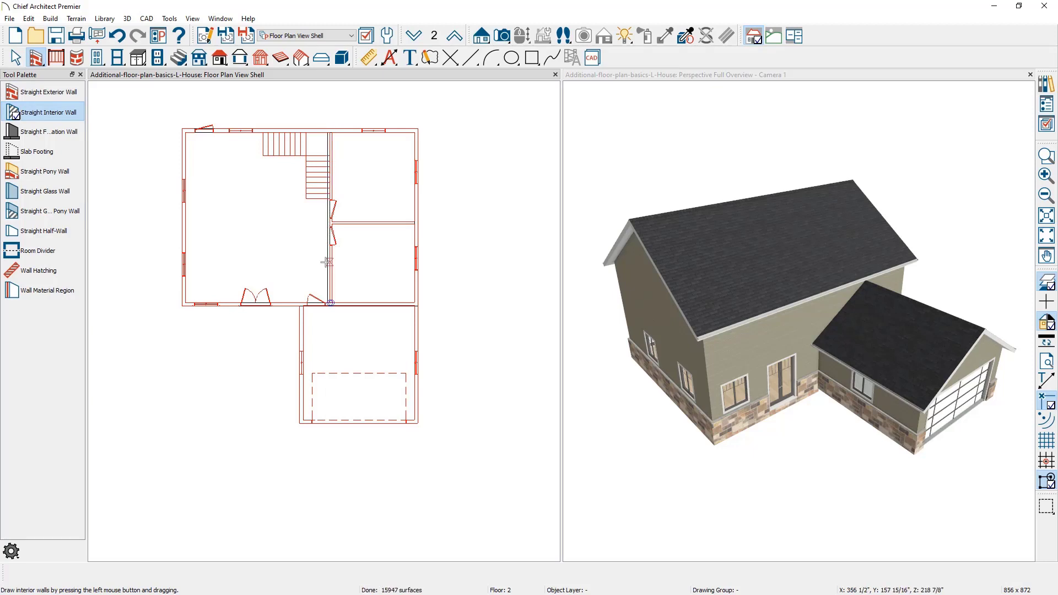
{"action": "key", "text": "space"}
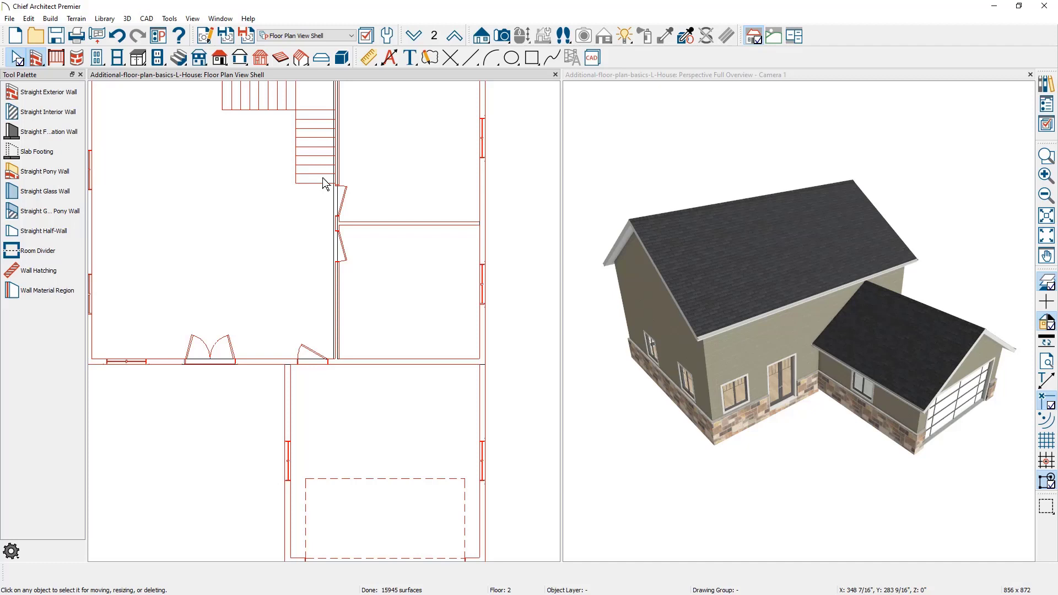
{"action": "scroll", "coordinate": [328, 263], "scroll_direction": "up", "scroll_amount": 3}
{"action": "scroll", "coordinate": [322, 273], "scroll_direction": "up", "scroll_amount": 2}
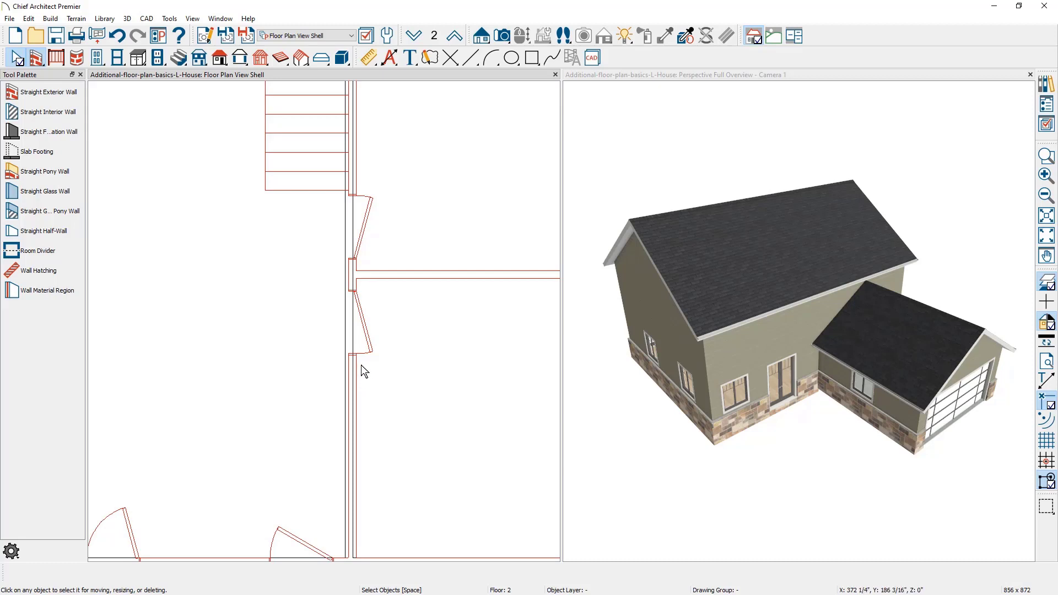
Align the vertical wall with the wall below, add a horizontal dividing wall, and hide the reference
{"action": "left_click", "coordinate": [351, 337]}
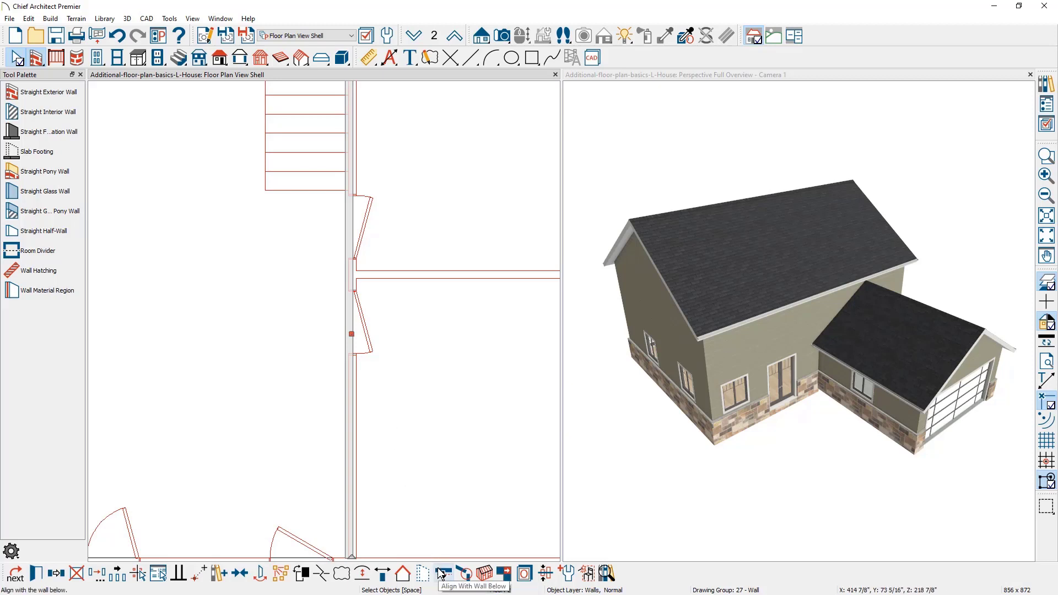
{"action": "left_click", "coordinate": [441, 574]}
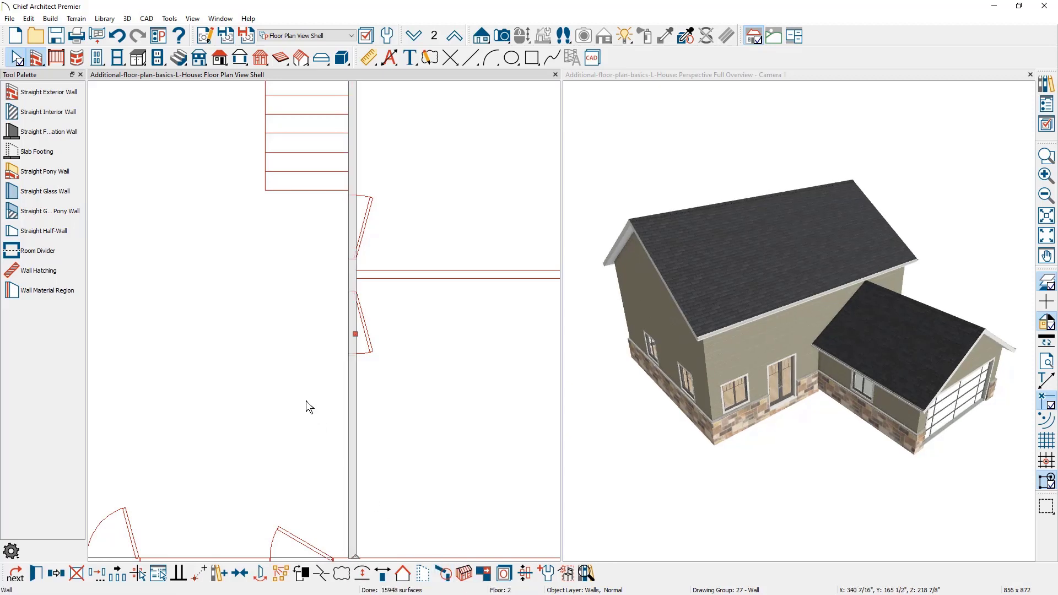
{"action": "key", "text": "i"}
{"action": "scroll", "coordinate": [220, 317], "scroll_direction": "down", "scroll_amount": 2}
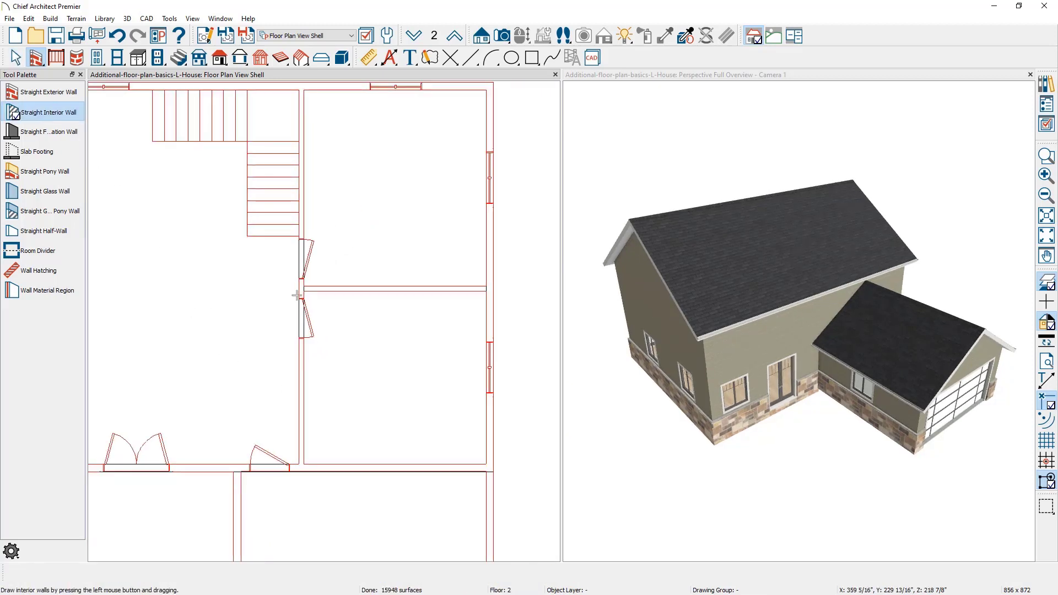
{"action": "left_click_drag", "start_coordinate": [303, 288], "coordinate": [485, 287]}
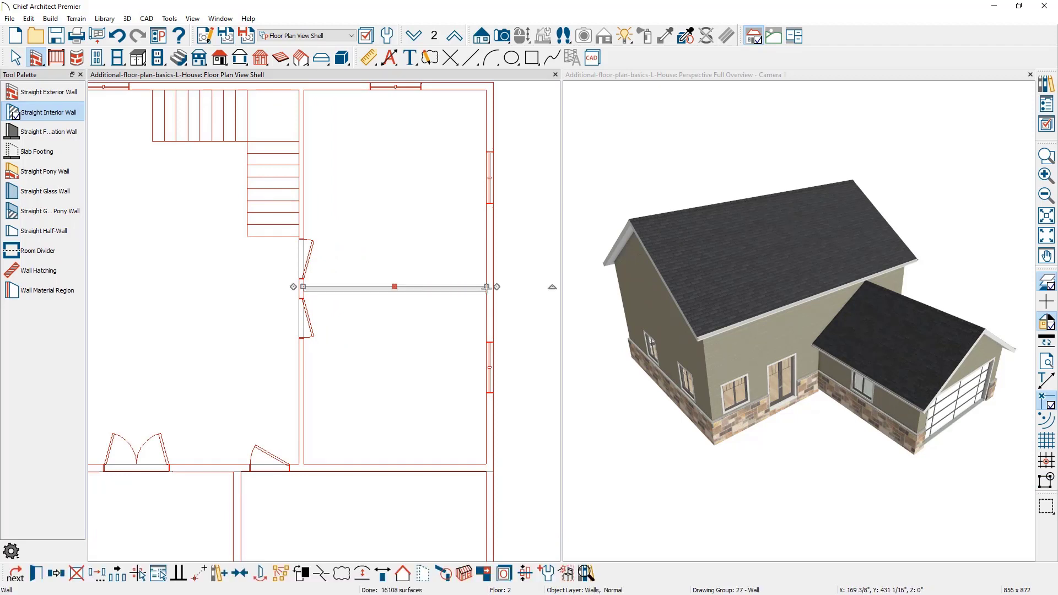
{"action": "key", "text": "Escape"}
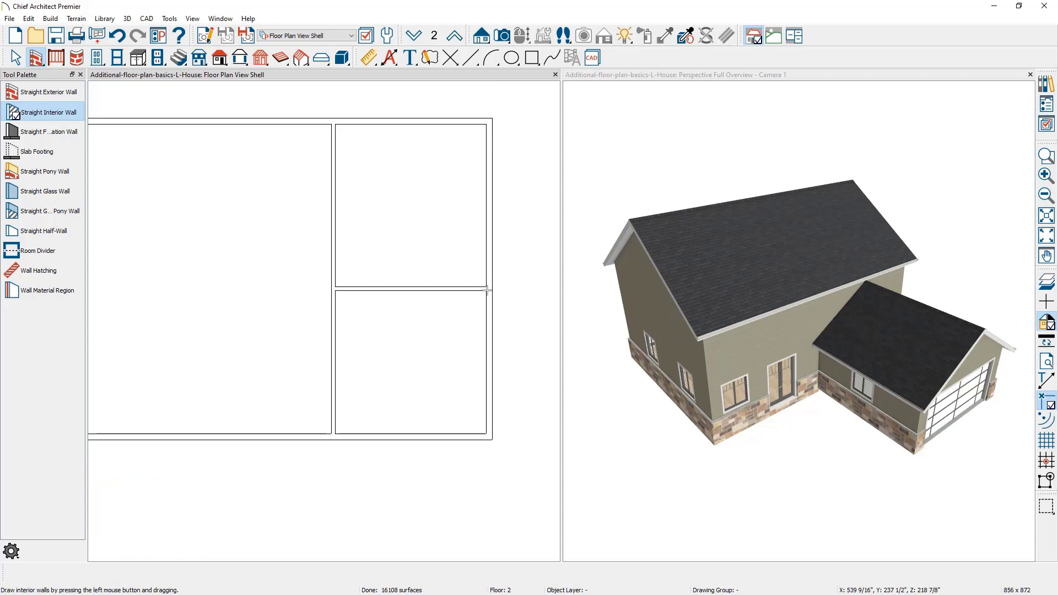
{"action": "middle_click_drag", "start_coordinate": [482, 337], "coordinate": [519, 339]}
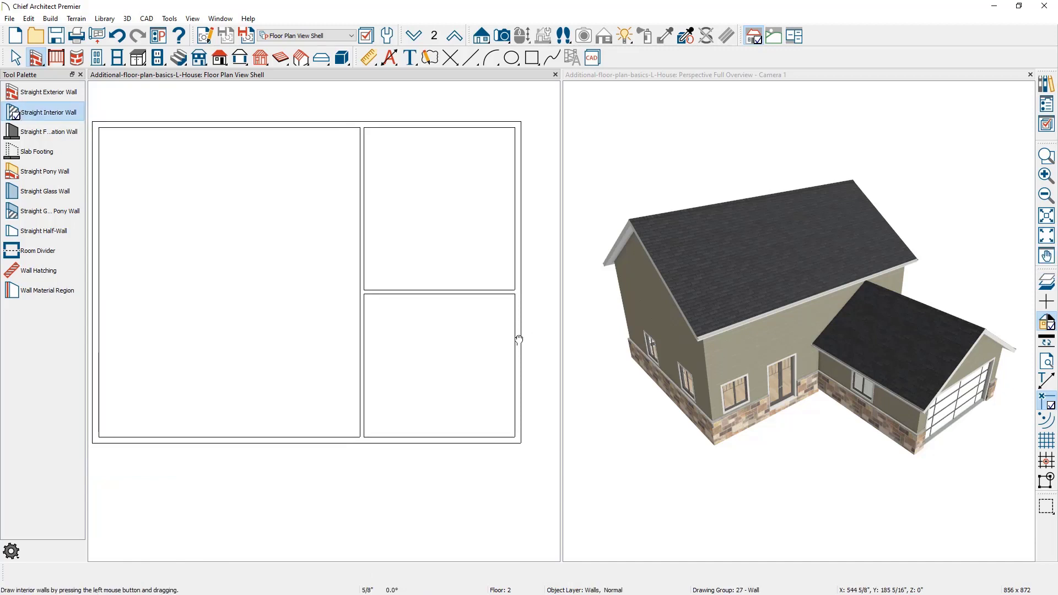
Orbit the 3D overview and switch it to the Standard rendering technique
{"action": "left_click", "coordinate": [690, 77]}
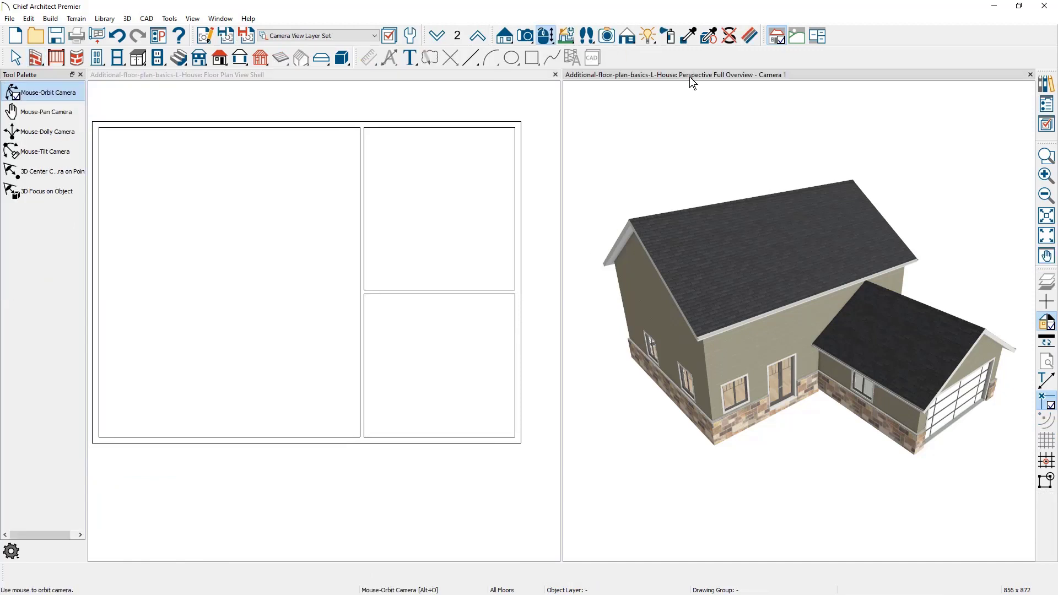
{"action": "left_click", "coordinate": [628, 37]}
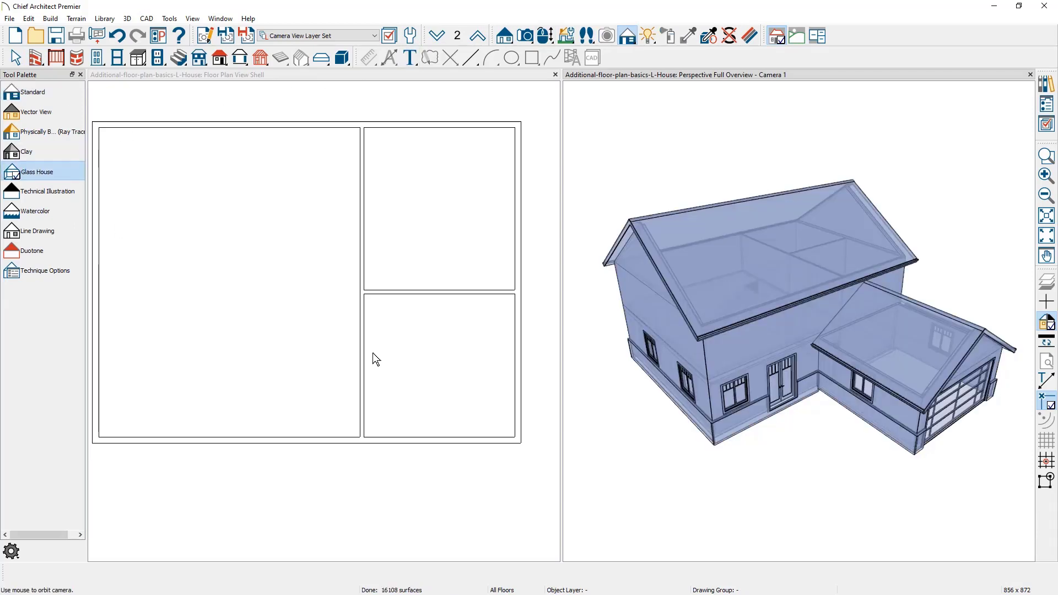
{"action": "mouse_move", "coordinate": [661, 382]}
{"action": "left_mouse_down"}
{"action": "mouse_move", "coordinate": [954, 348]}
{"action": "mouse_move", "coordinate": [871, 353]}
{"action": "left_mouse_up"}
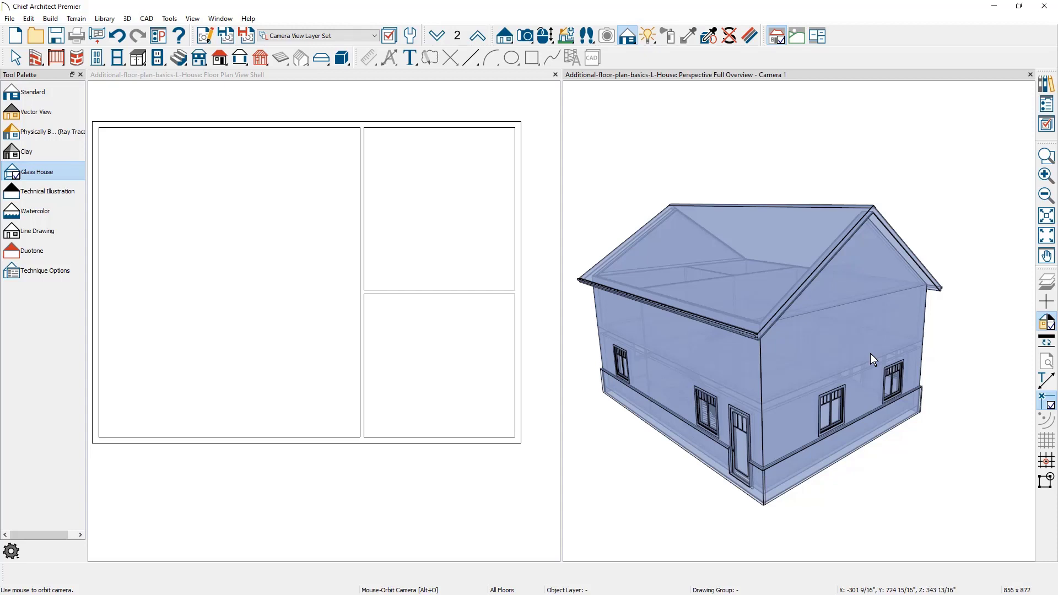
{"action": "left_click", "coordinate": [48, 93]}
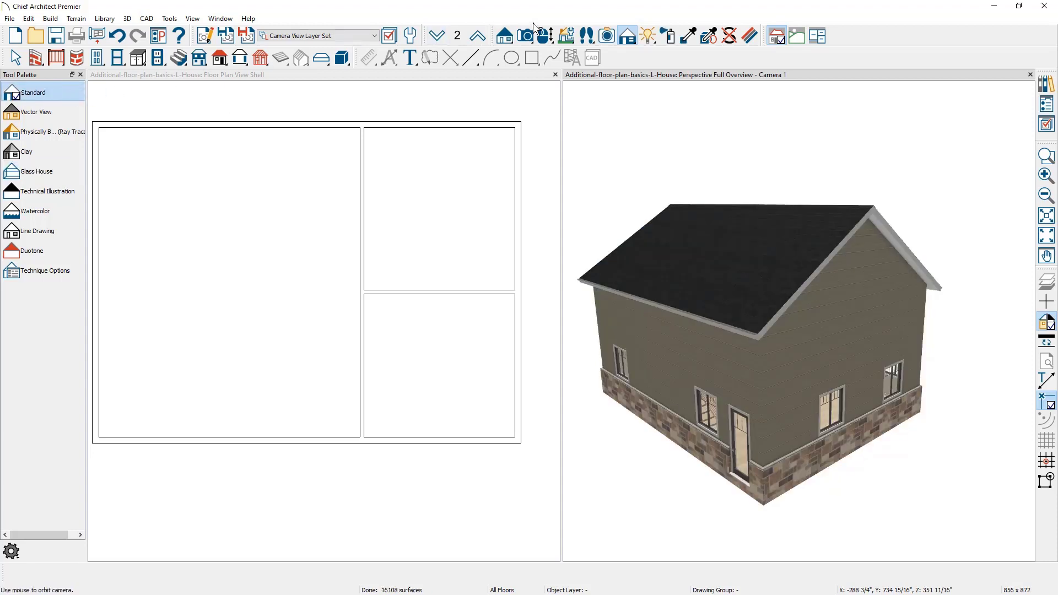
{"action": "left_click", "coordinate": [566, 36]}
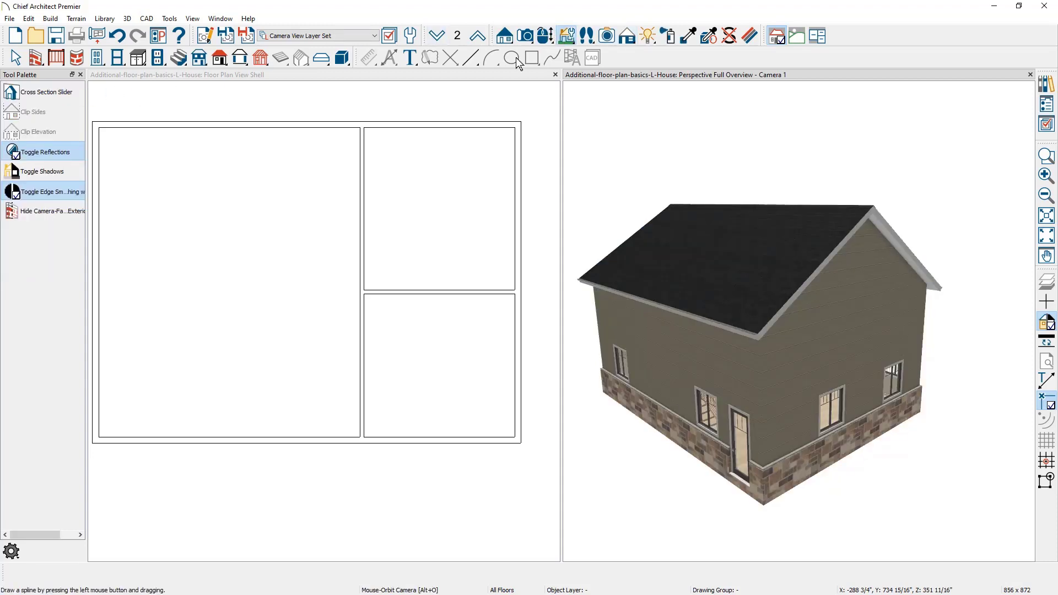
Enable the fourth cross-section slider at 292 5/16" and orbit to face the cut house
{"action": "left_click", "coordinate": [45, 92]}
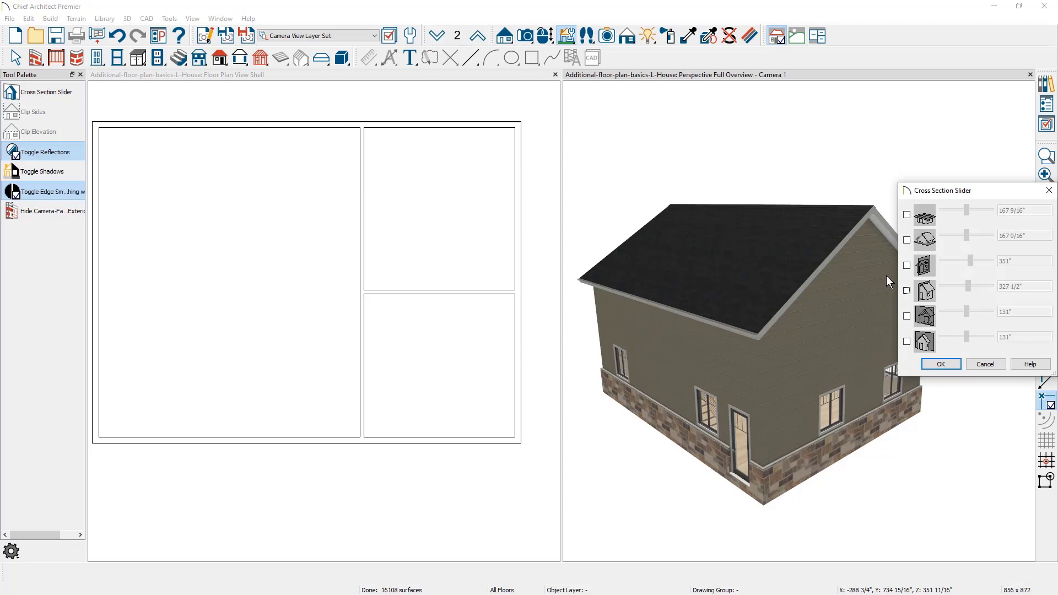
{"action": "left_click", "coordinate": [907, 290]}
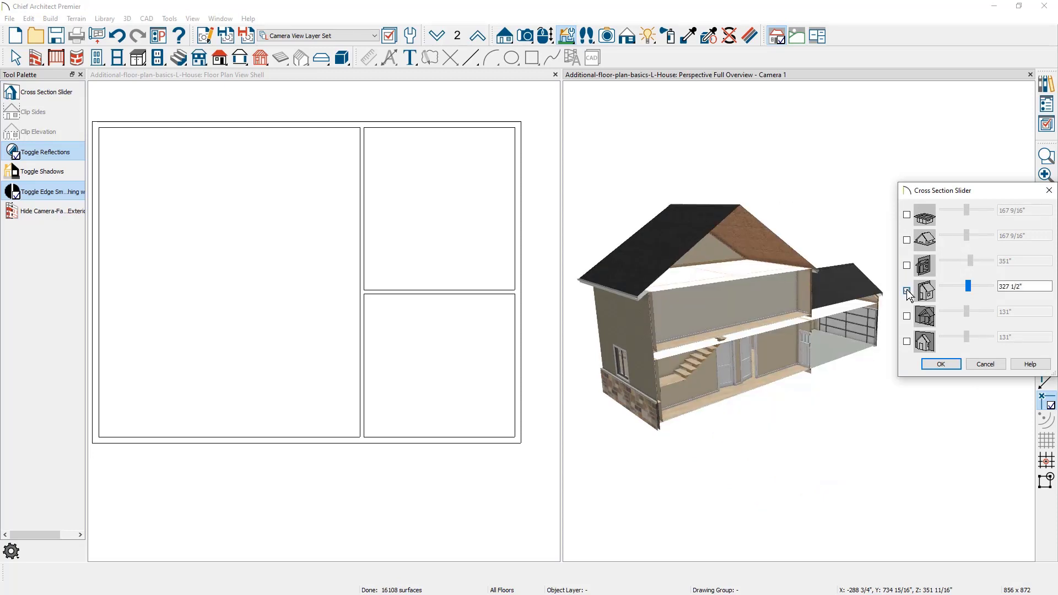
{"action": "left_click_drag", "start_coordinate": [971, 291], "coordinate": [965, 290]}
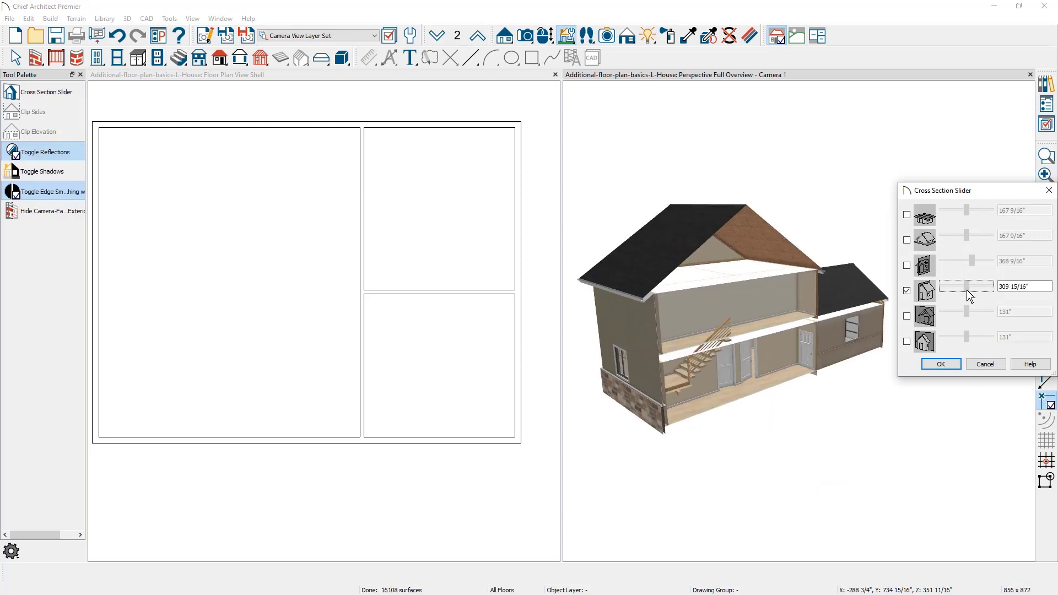
{"action": "left_click", "coordinate": [951, 365]}
{"action": "mouse_move", "coordinate": [885, 407]}
{"action": "left_mouse_down"}
{"action": "mouse_move", "coordinate": [827, 419]}
{"action": "mouse_move", "coordinate": [810, 405]}
{"action": "left_mouse_up"}
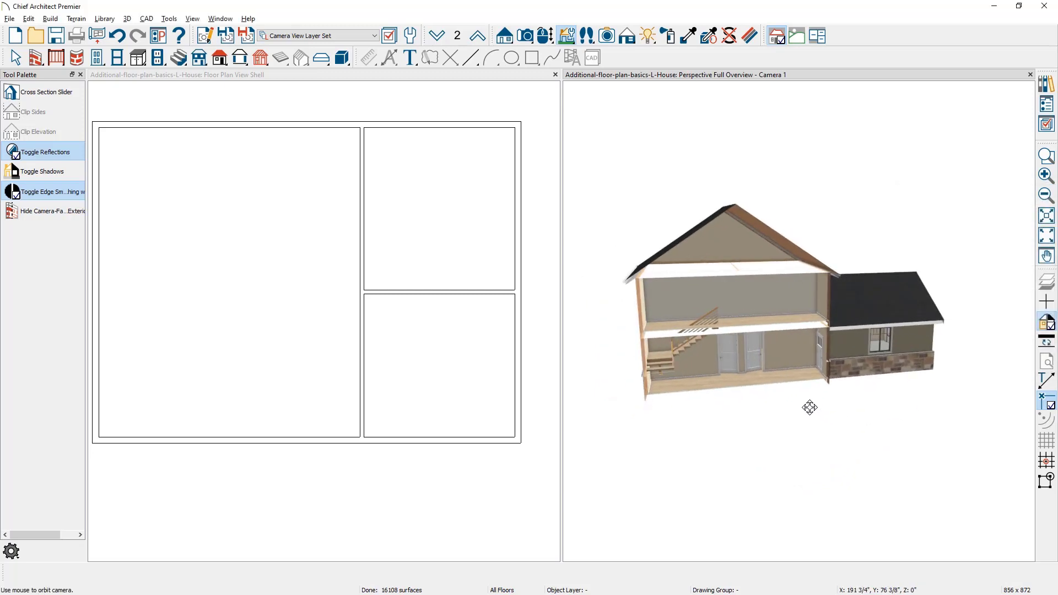
{"action": "scroll", "coordinate": [635, 342], "scroll_direction": "up", "scroll_amount": 3}
From a higher orbit, add an Auto Stairwell above the lower-floor staircase, then deselect it
{"action": "left_click_drag", "start_coordinate": [635, 341], "coordinate": [682, 404]}
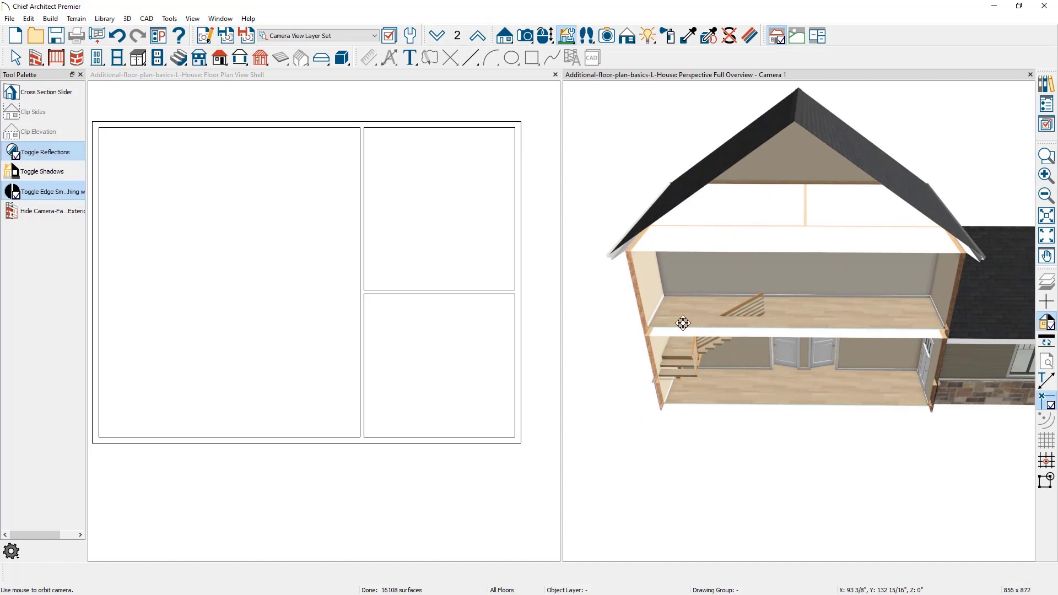
{"action": "left_click", "coordinate": [682, 365]}
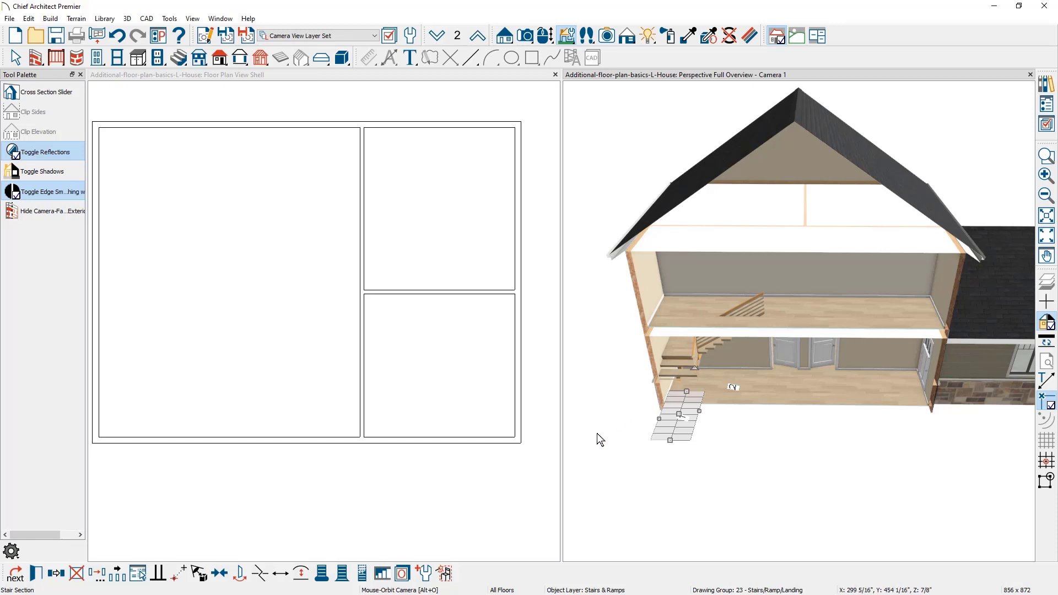
{"action": "left_click", "coordinate": [384, 574]}
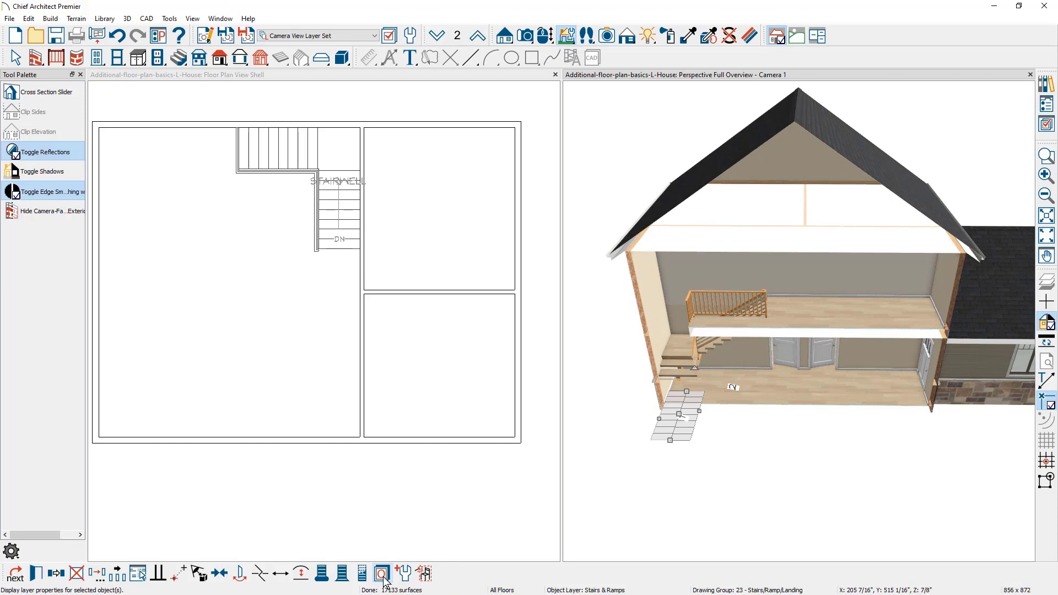
{"action": "key", "text": "Escape"}
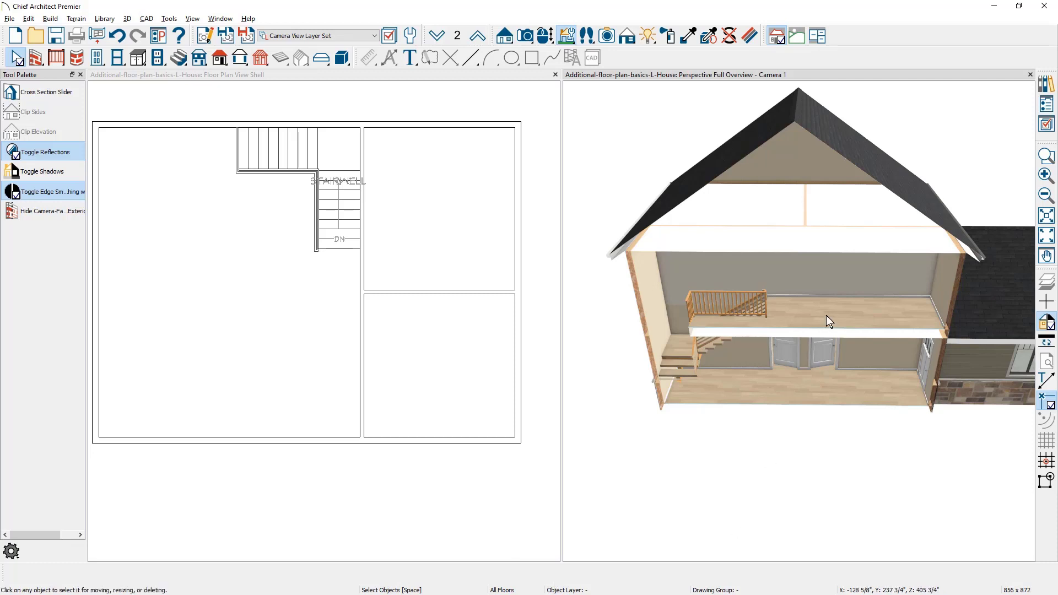
{"action": "scroll", "coordinate": [826, 316], "scroll_direction": "up", "scroll_amount": 3}
{"action": "scroll", "coordinate": [799, 374], "scroll_direction": "up", "scroll_amount": 2}
Switch back to the Select Objects tool in the 3D view
{"action": "key", "text": "space"}
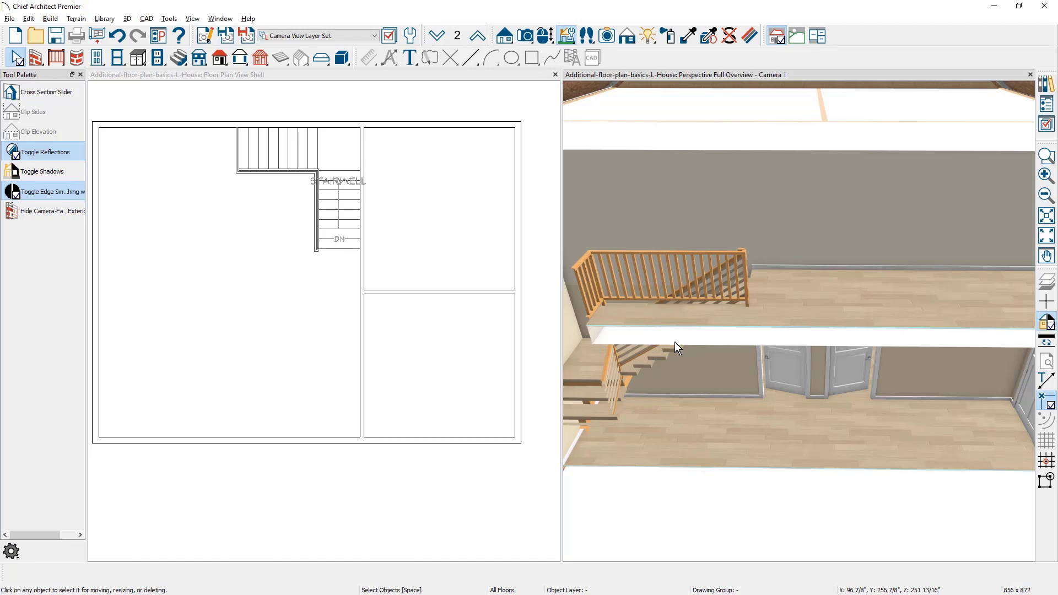
Close the 3D camera and build a third floor derived from the second-floor plan
{"action": "left_click", "coordinate": [1031, 75]}
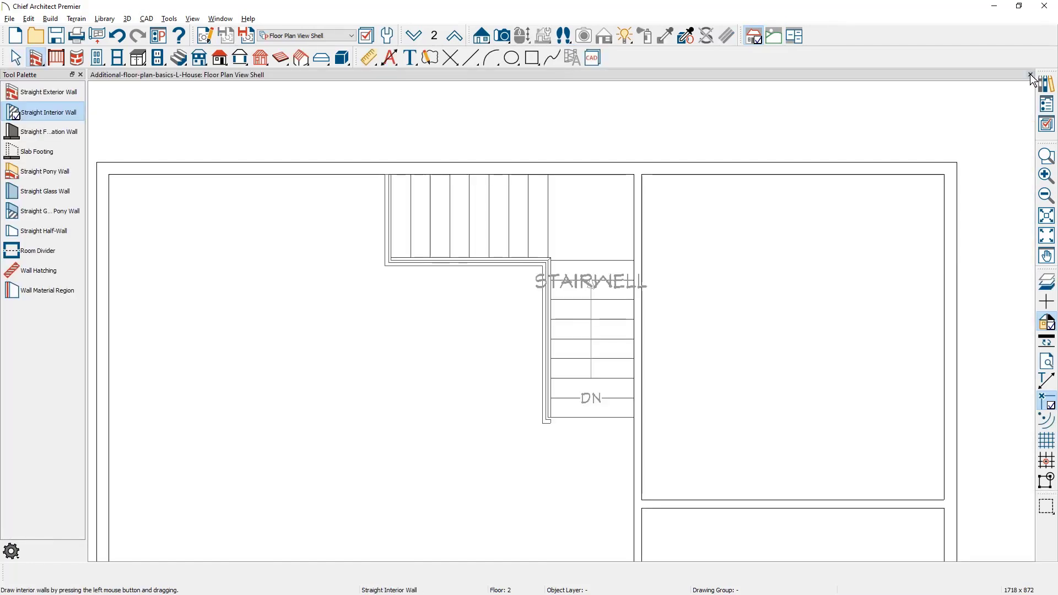
{"action": "left_click", "coordinate": [49, 18]}
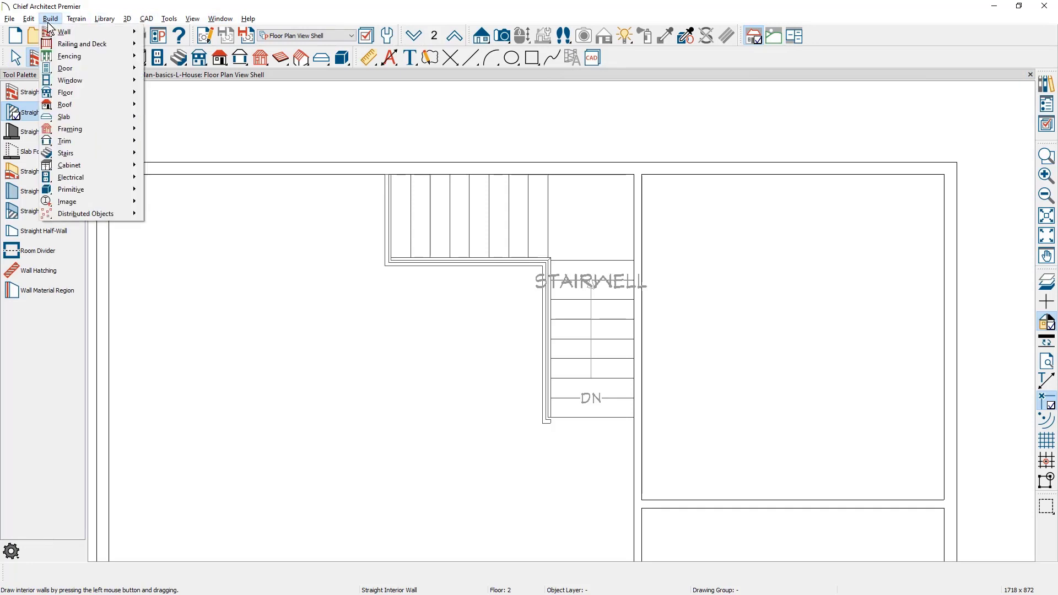
{"action": "mouse_move", "coordinate": [65, 92]}
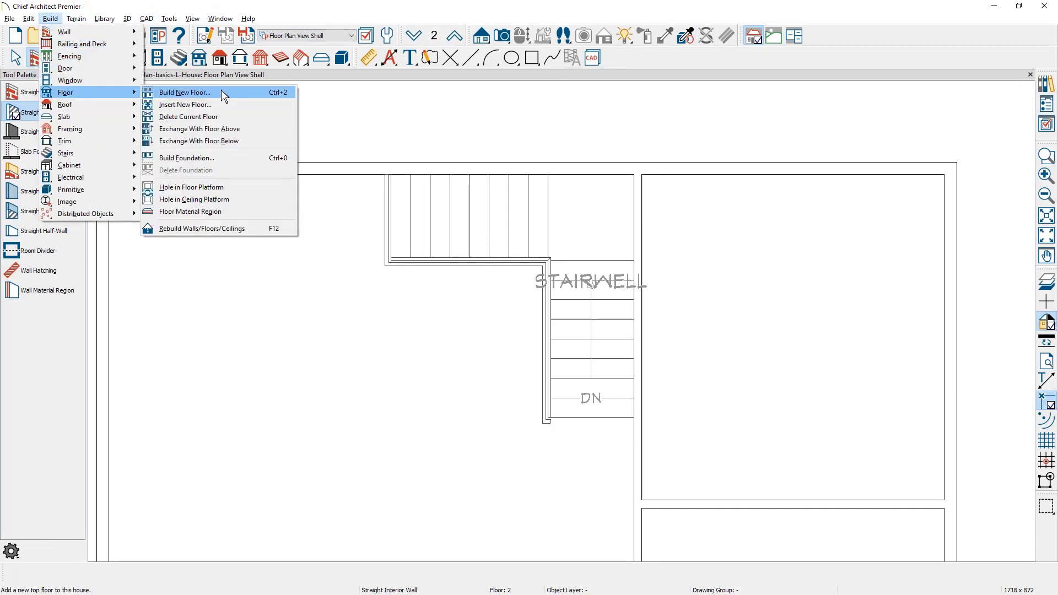
{"action": "left_click", "coordinate": [222, 96]}
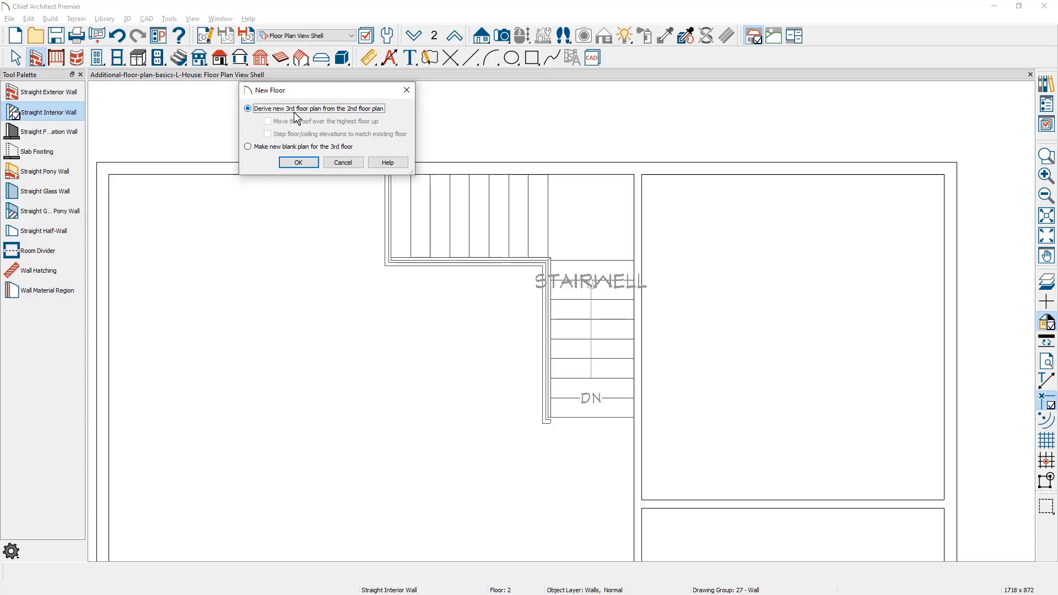
{"action": "left_click", "coordinate": [298, 162]}
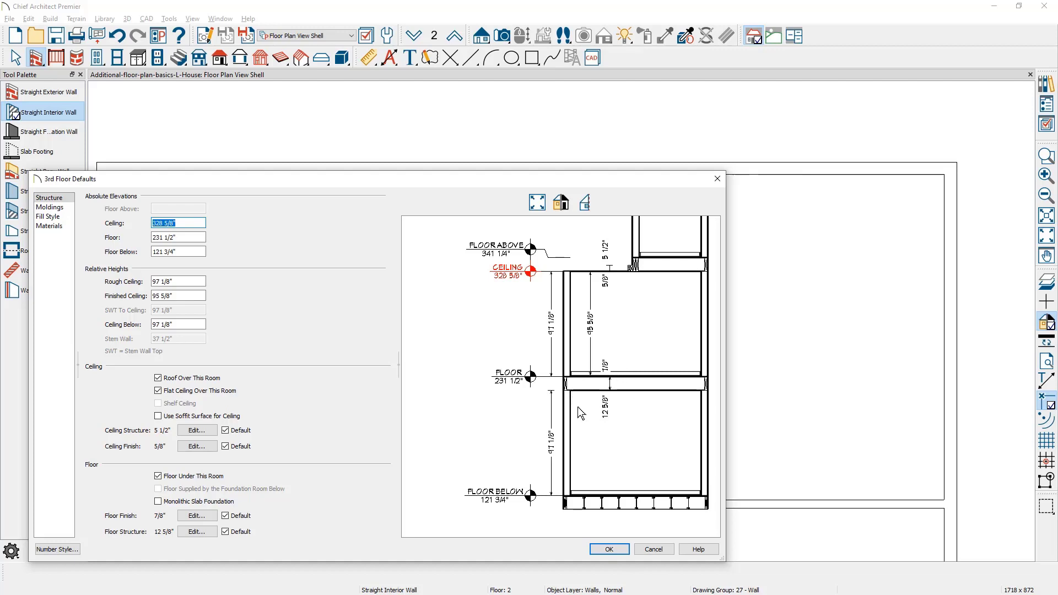
Give the third floor Fir Framing 1 I-joist floor framing and accept its defaults
{"action": "left_click", "coordinate": [203, 534]}
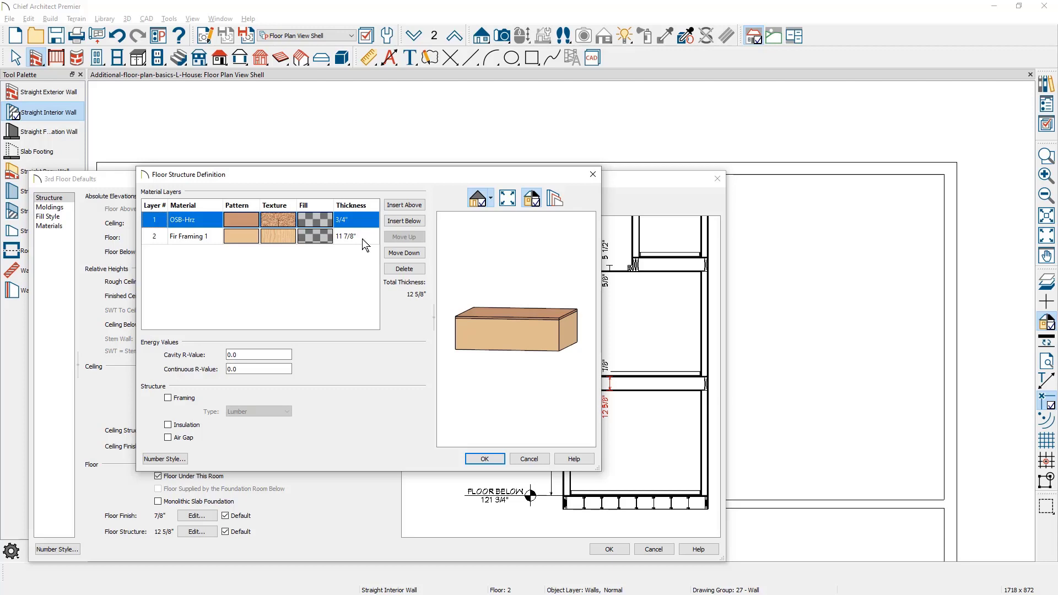
{"action": "left_click", "coordinate": [362, 239]}
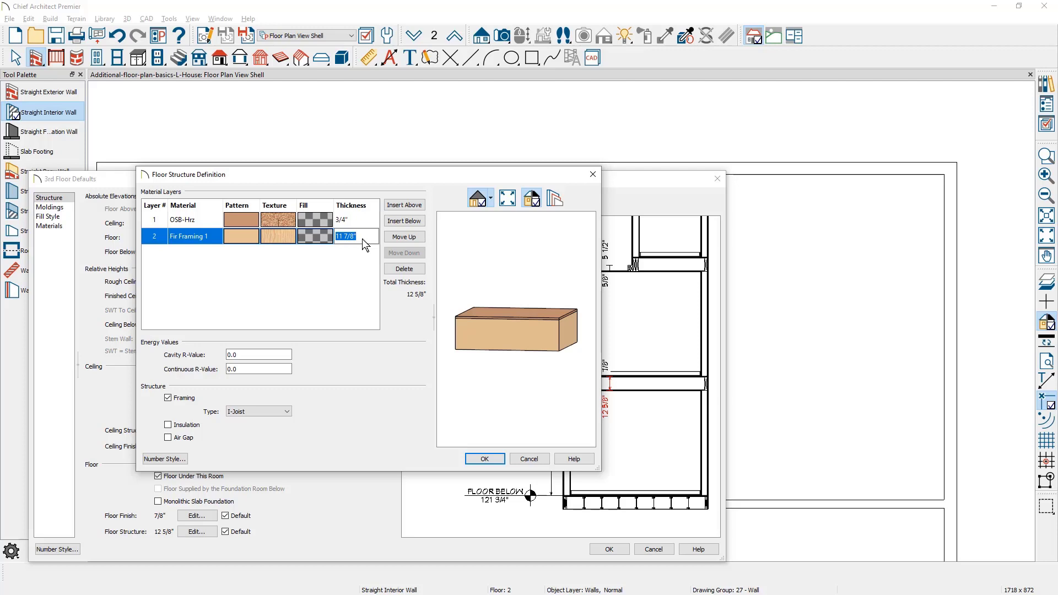
{"action": "left_click", "coordinate": [529, 461]}
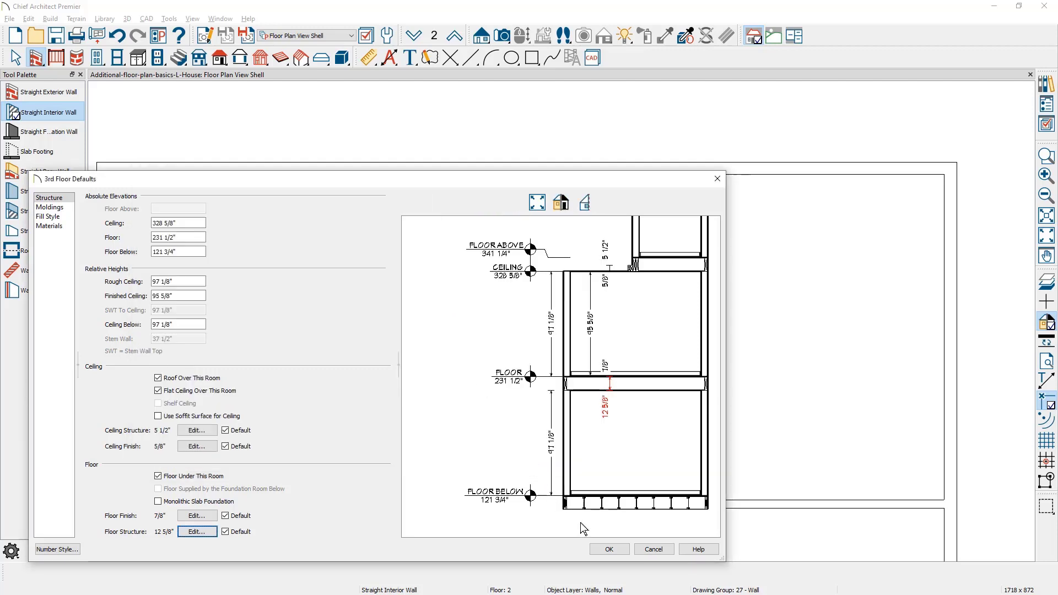
{"action": "left_click", "coordinate": [609, 549]}
{"action": "scroll", "coordinate": [630, 345], "scroll_direction": "down", "scroll_amount": 1}
{"action": "scroll", "coordinate": [622, 397], "scroll_direction": "down", "scroll_amount": 1}
{"action": "middle_click_drag", "start_coordinate": [620, 397], "coordinate": [618, 283]}
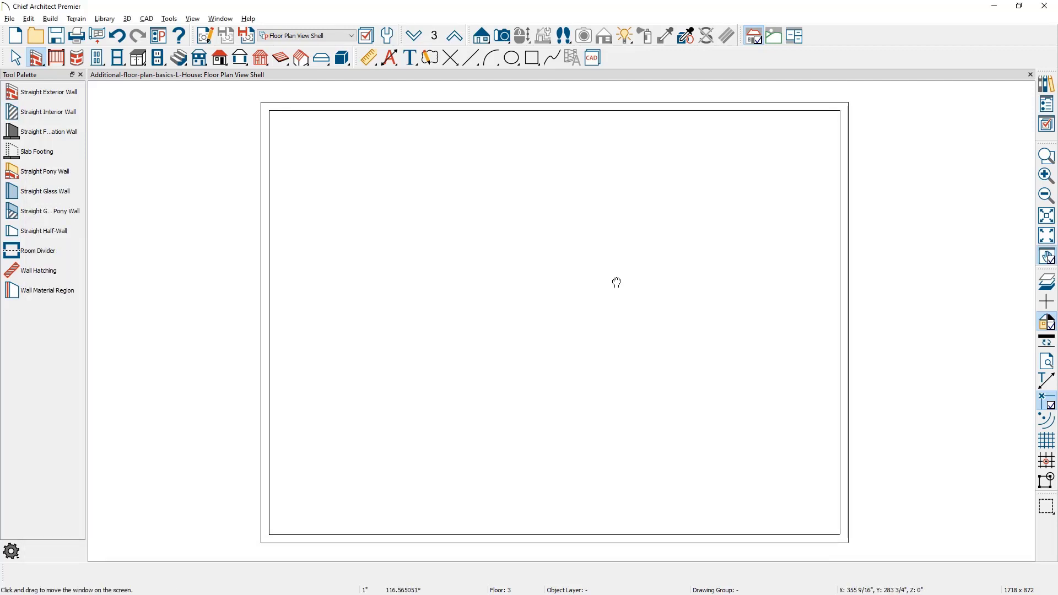
Set the 1st Floor as the reference layer displayed beneath the third floor
{"action": "left_click", "coordinate": [439, 39]}
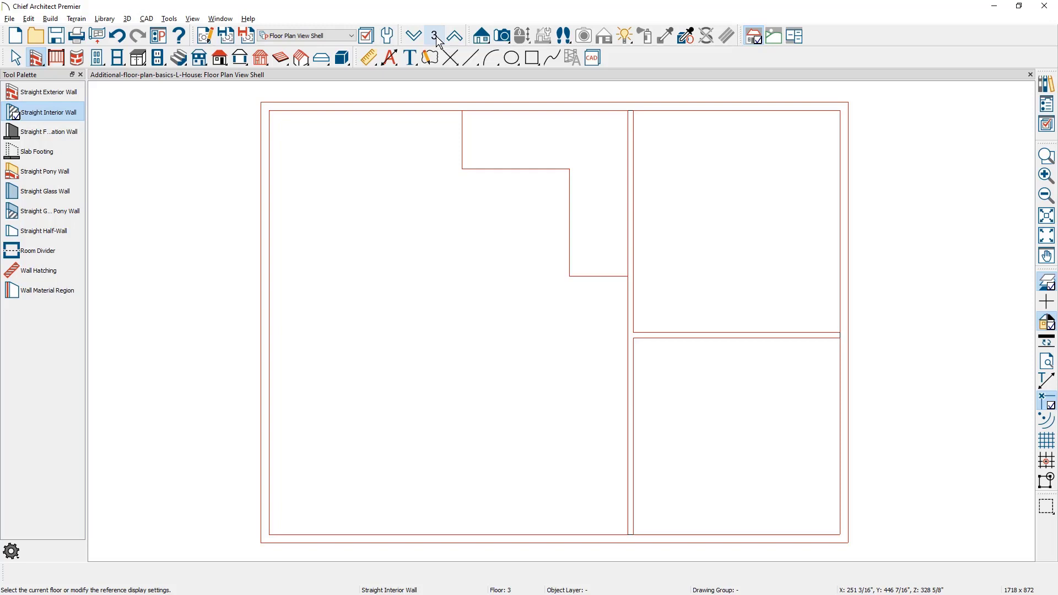
{"action": "left_click", "coordinate": [435, 36]}
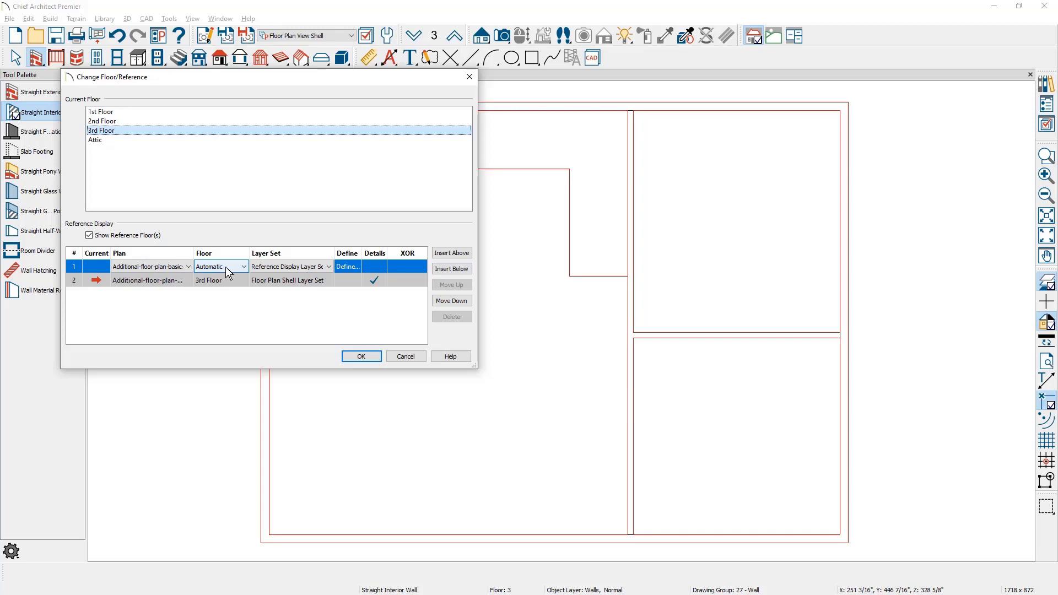
{"action": "left_click", "coordinate": [249, 270]}
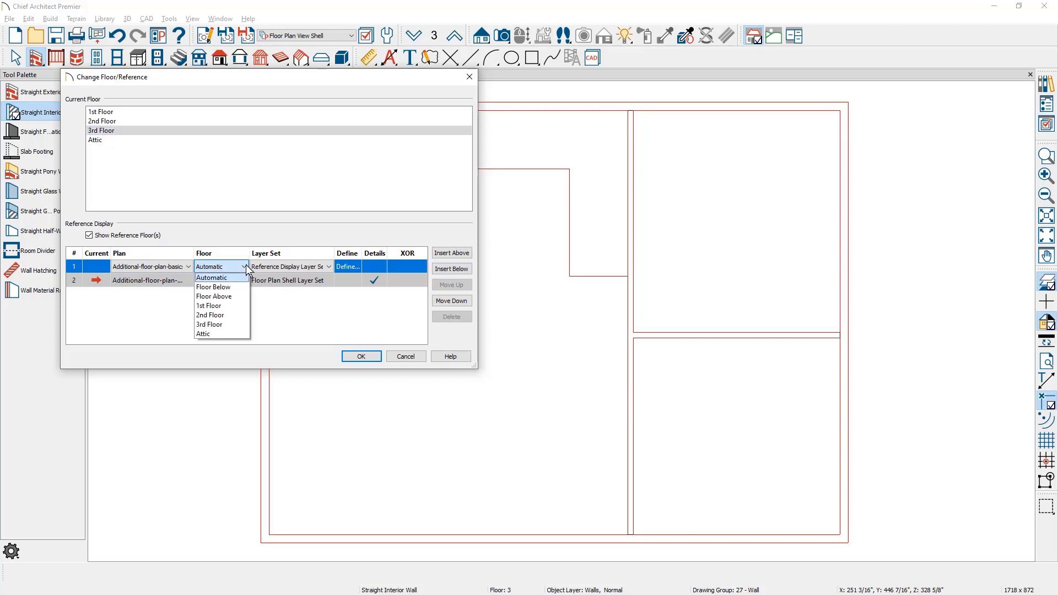
{"action": "left_click", "coordinate": [237, 306]}
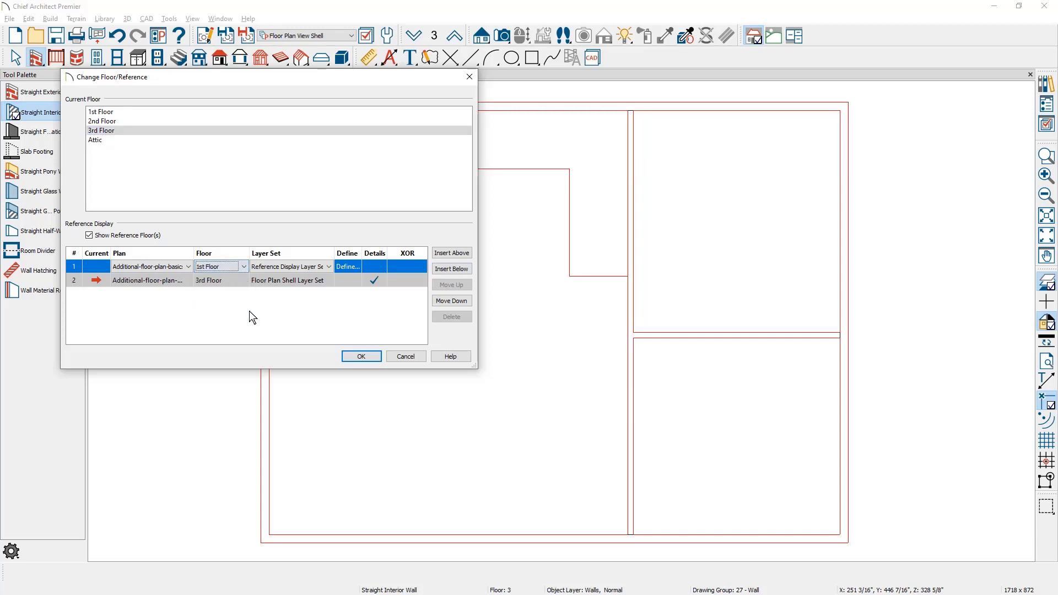
{"action": "left_click", "coordinate": [354, 358]}
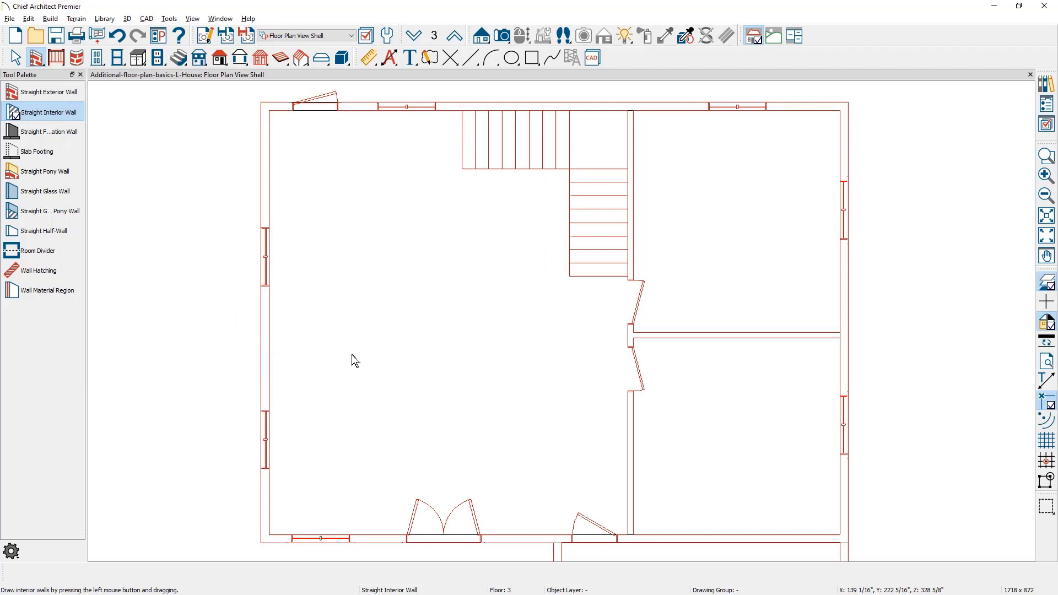
{"action": "scroll", "coordinate": [328, 283], "scroll_direction": "down", "scroll_amount": 2}
{"action": "scroll", "coordinate": [372, 302], "scroll_direction": "down", "scroll_amount": 1}
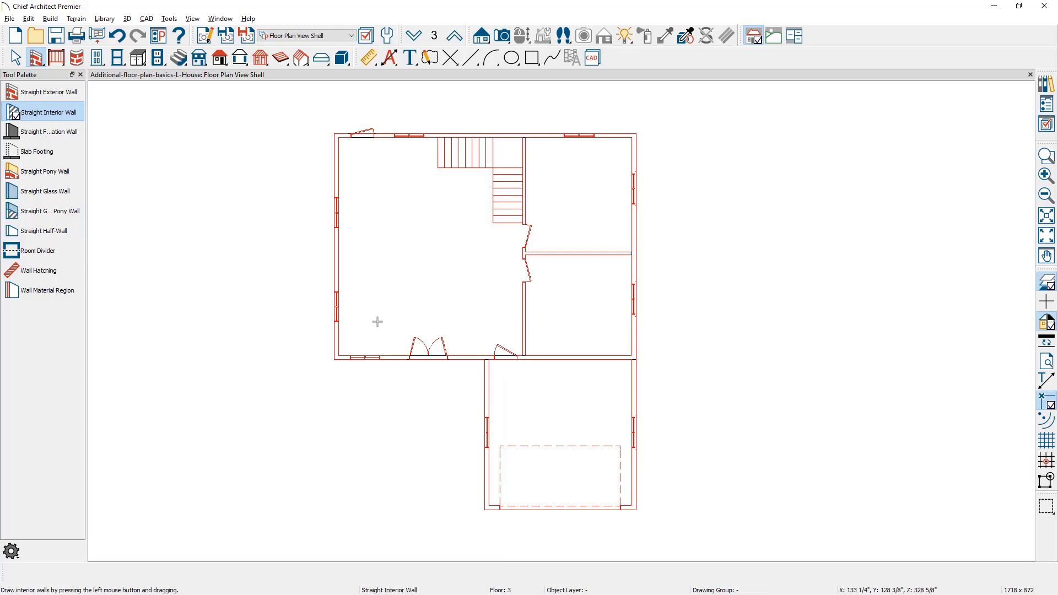
Hide the reference display and draw one vertical and one horizontal interior wall across floor 3
{"action": "key", "text": "F9"}
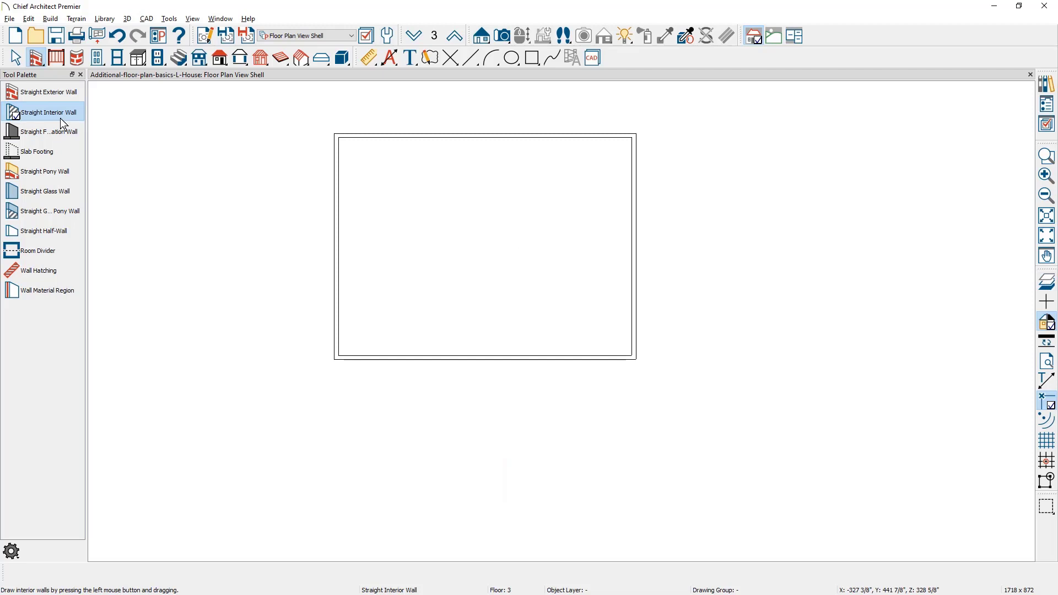
{"action": "left_click_drag", "start_coordinate": [482, 140], "coordinate": [483, 357]}
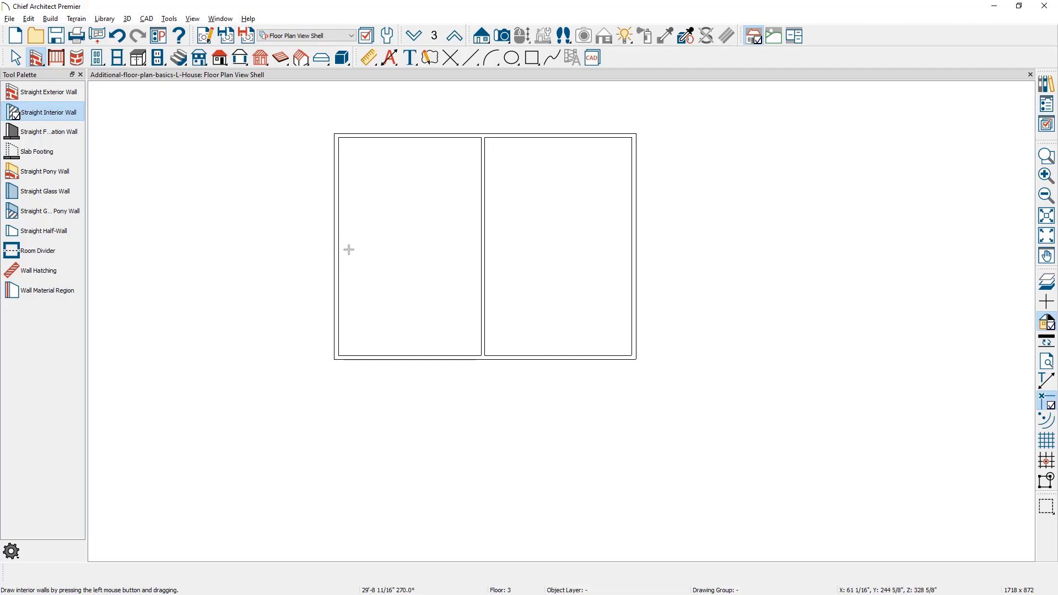
{"action": "left_click_drag", "start_coordinate": [349, 250], "coordinate": [631, 257]}
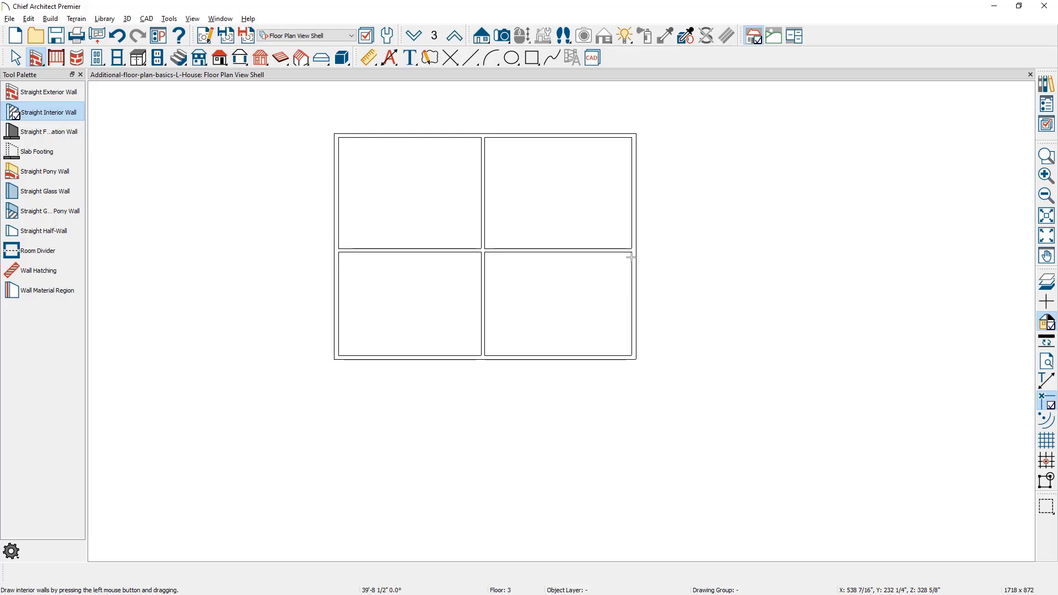
{"action": "left_click", "coordinate": [50, 18]}
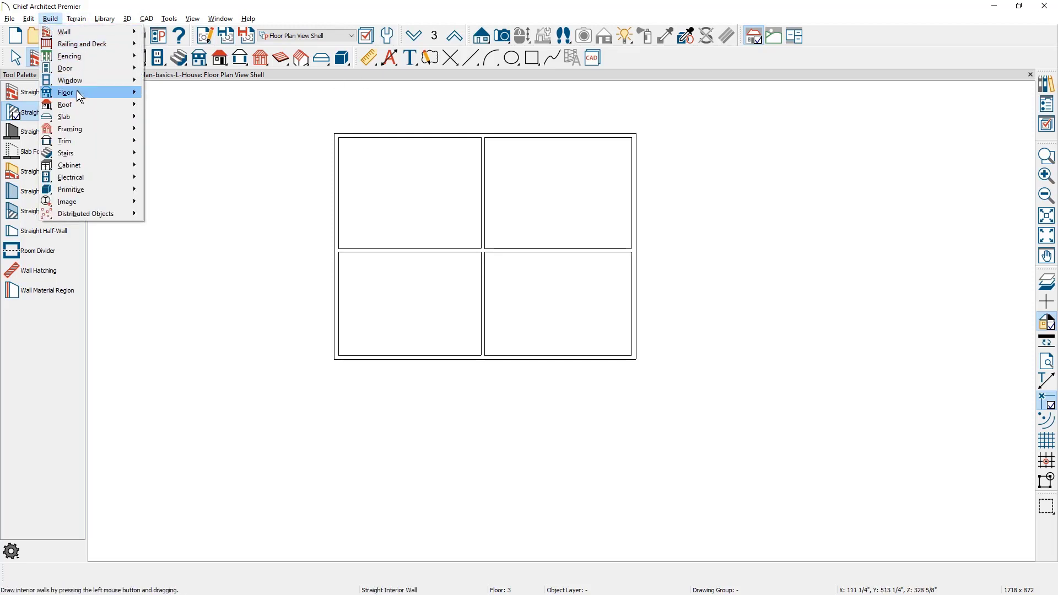
{"action": "mouse_move", "coordinate": [65, 91]}
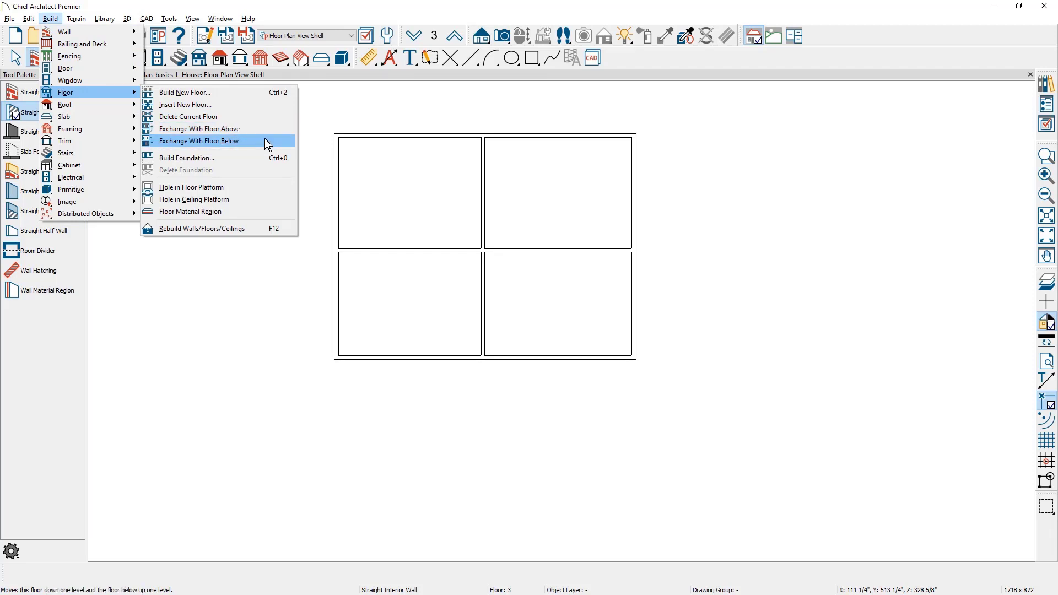
Exchange floor 3 with the floor below, swap it back, then move up to Floor 4
{"action": "left_click", "coordinate": [265, 139]}
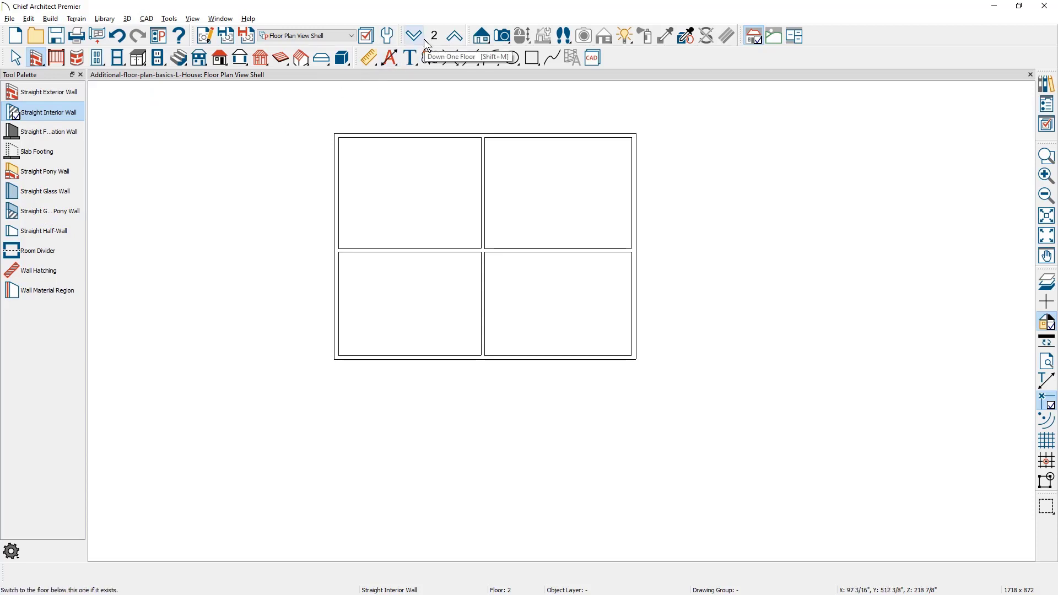
{"action": "left_click", "coordinate": [454, 44]}
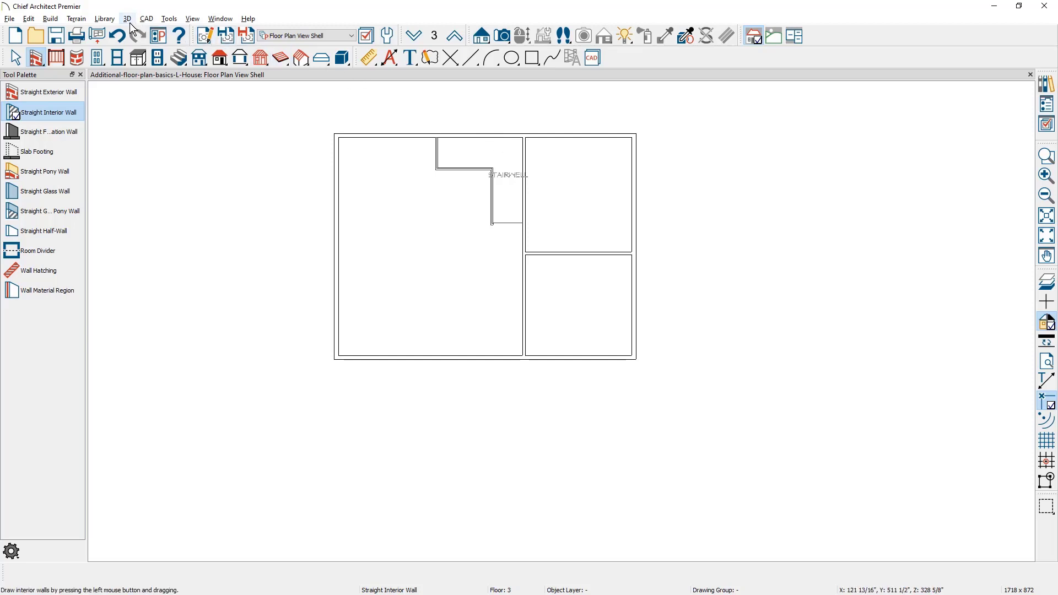
{"action": "left_click", "coordinate": [59, 19]}
{"action": "mouse_move", "coordinate": [66, 93]}
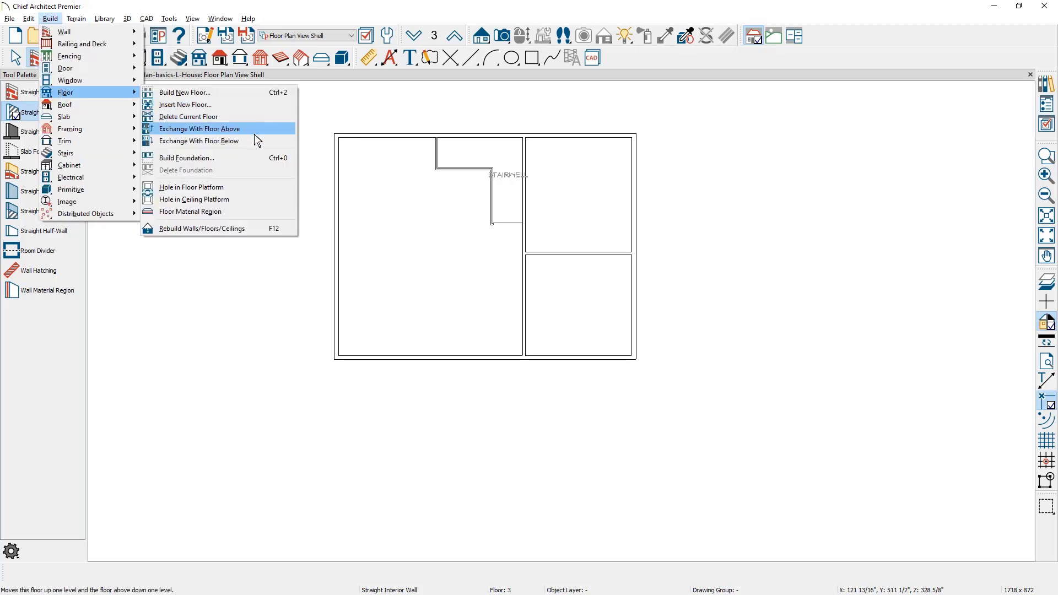
{"action": "left_click", "coordinate": [254, 141]}
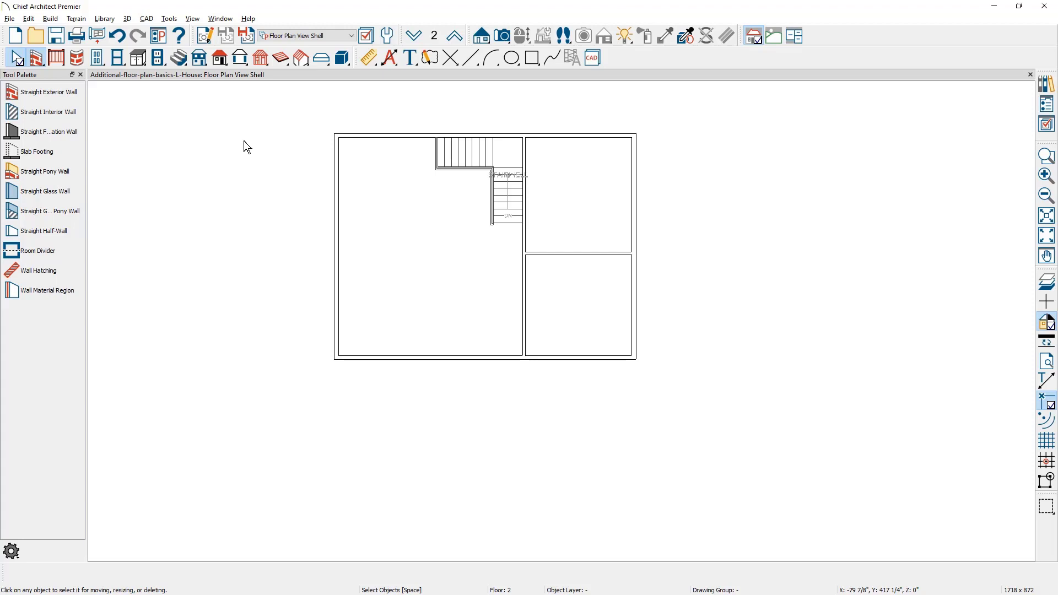
{"action": "left_click", "coordinate": [453, 37]}
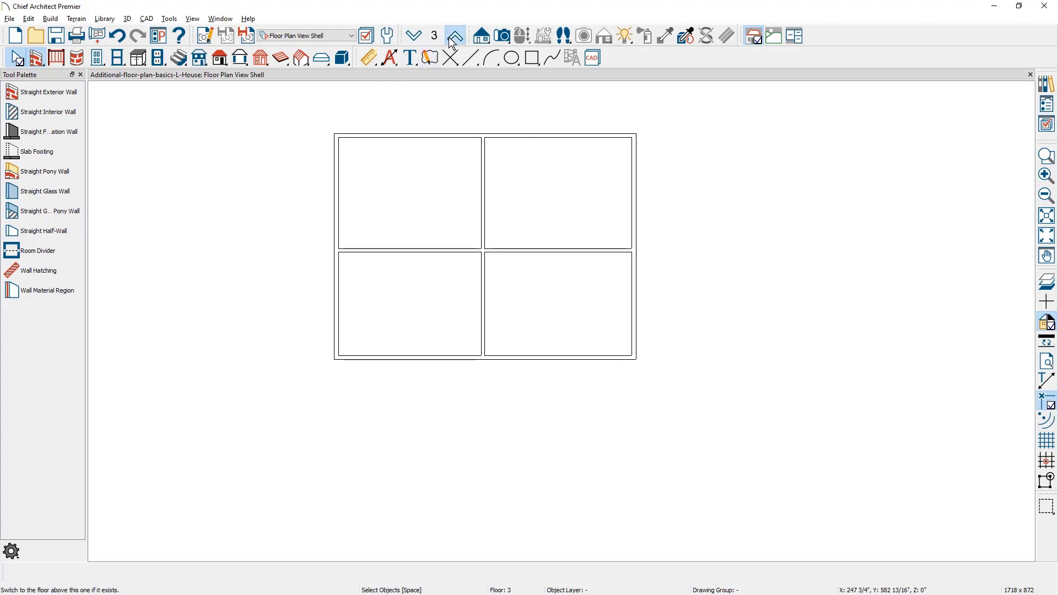
{"action": "left_click", "coordinate": [453, 37]}
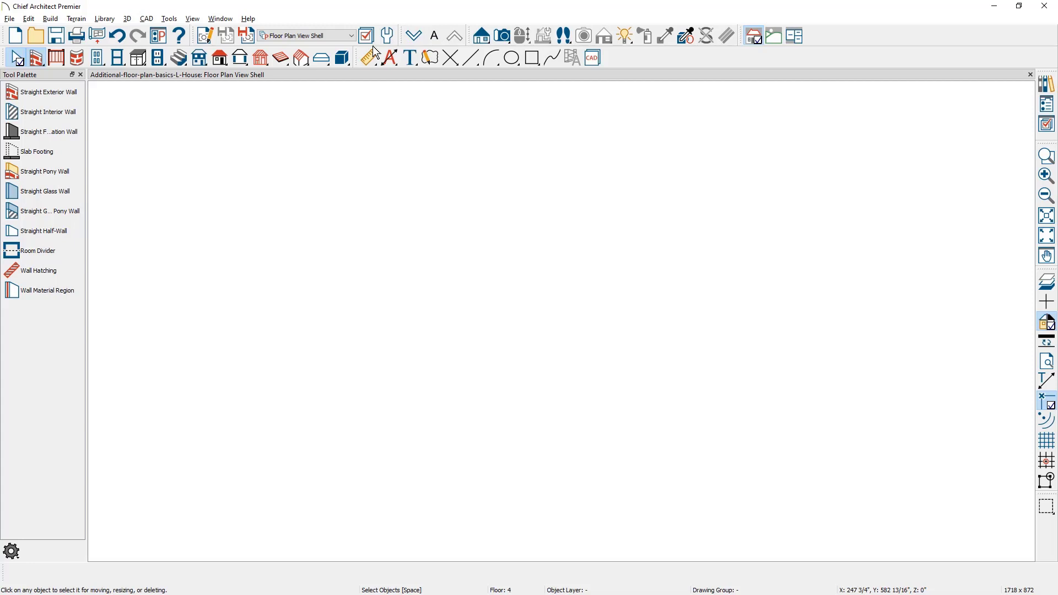
Switch to Floor Plan View Dimensioned, then select the attic gable wall in a full 3D overview
{"action": "left_click", "coordinate": [331, 40]}
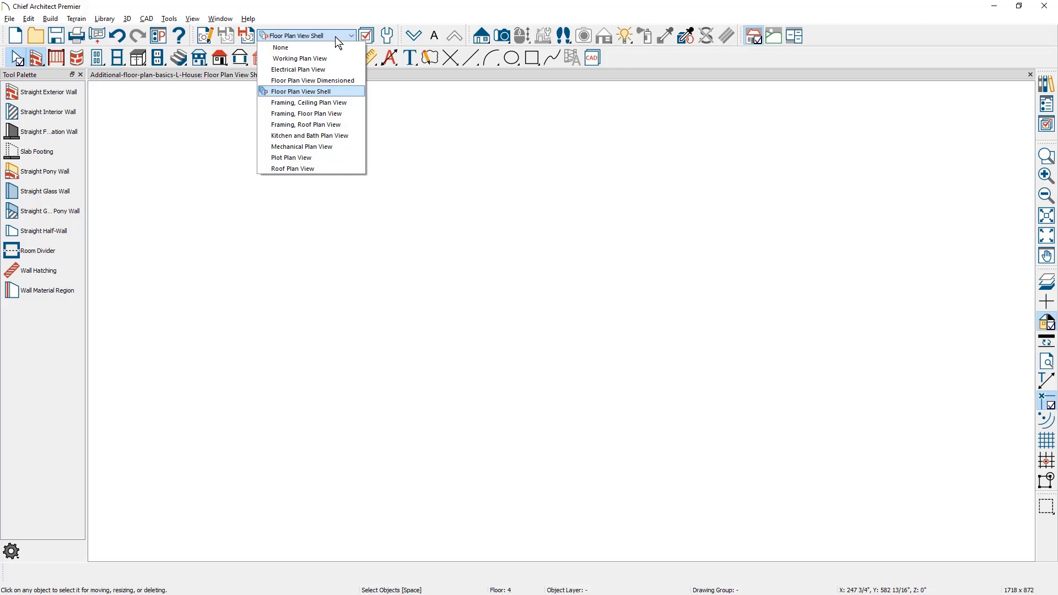
{"action": "left_click", "coordinate": [357, 81]}
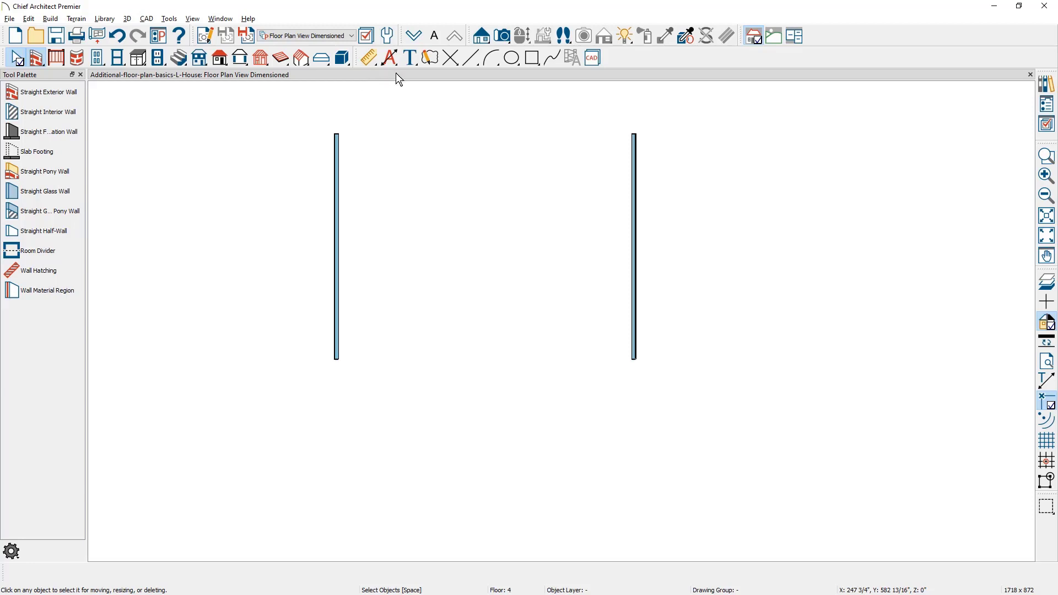
{"action": "left_click", "coordinate": [508, 41]}
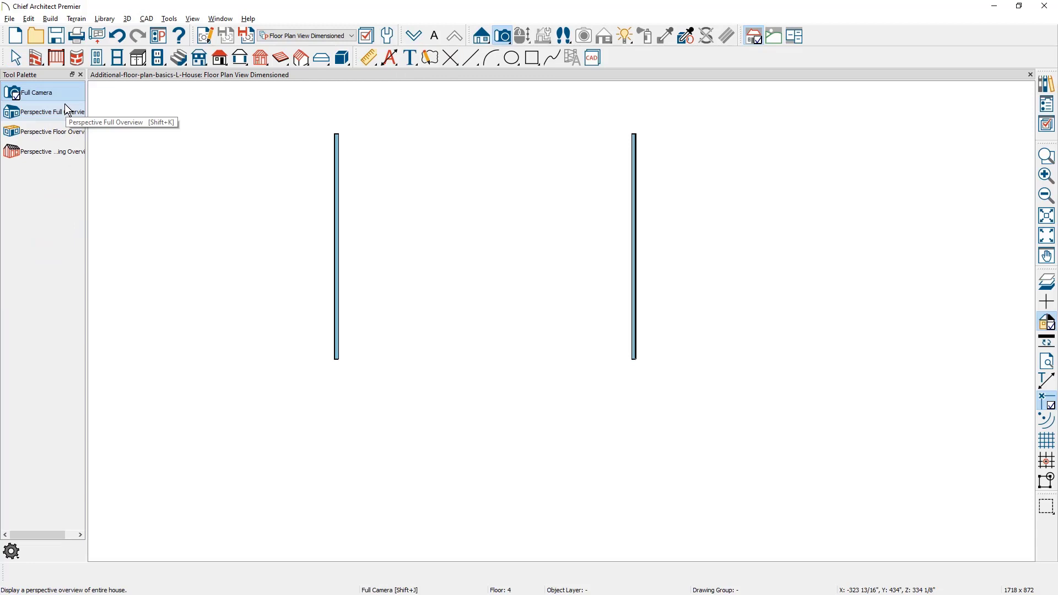
{"action": "left_click", "coordinate": [70, 112]}
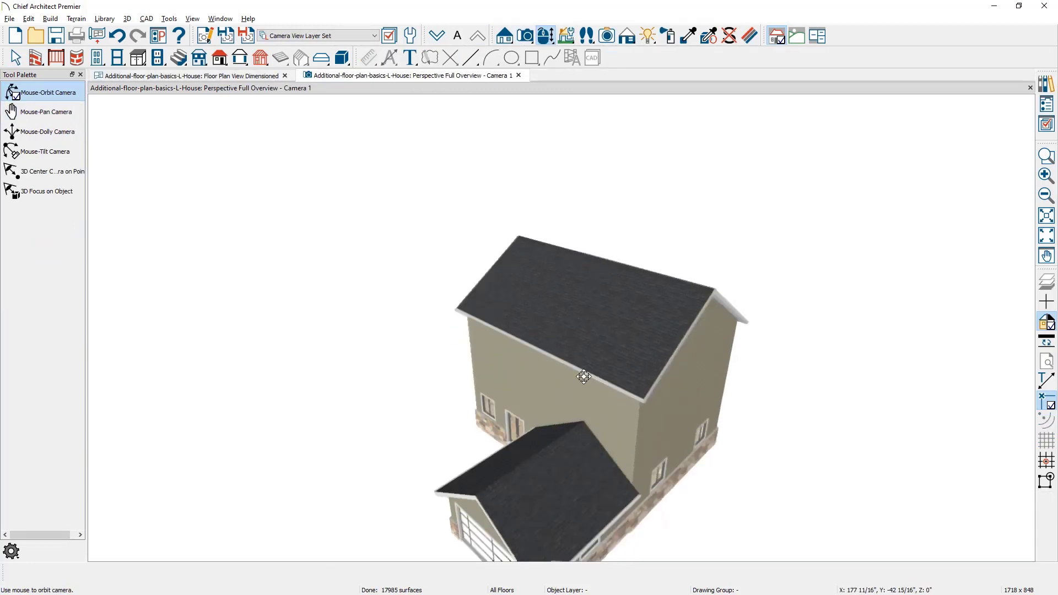
{"action": "left_click_drag", "start_coordinate": [606, 381], "coordinate": [646, 369]}
{"action": "left_click", "coordinate": [655, 363]}
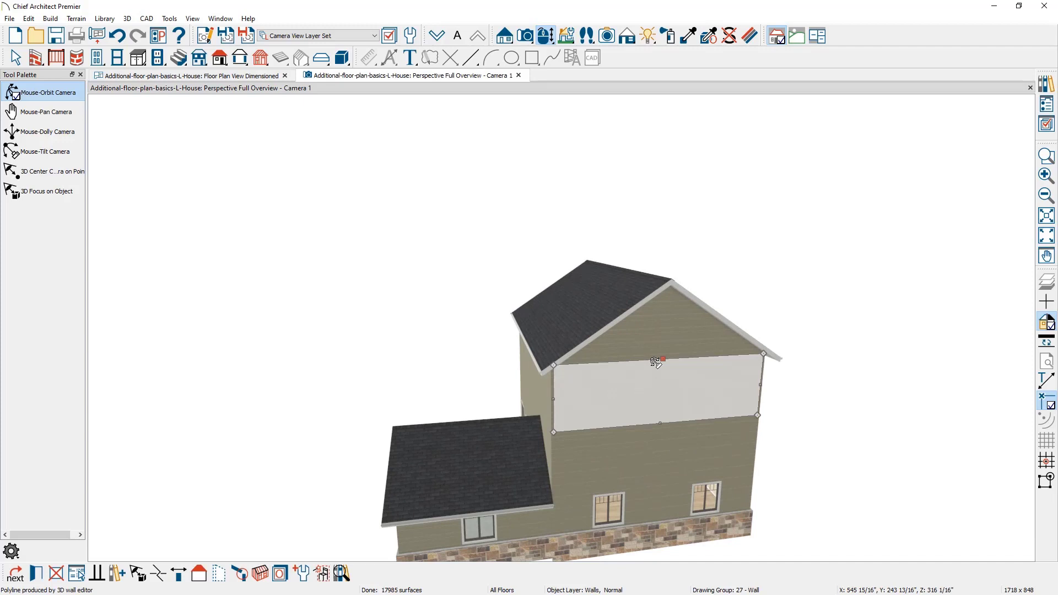
{"action": "left_click", "coordinate": [671, 345]}
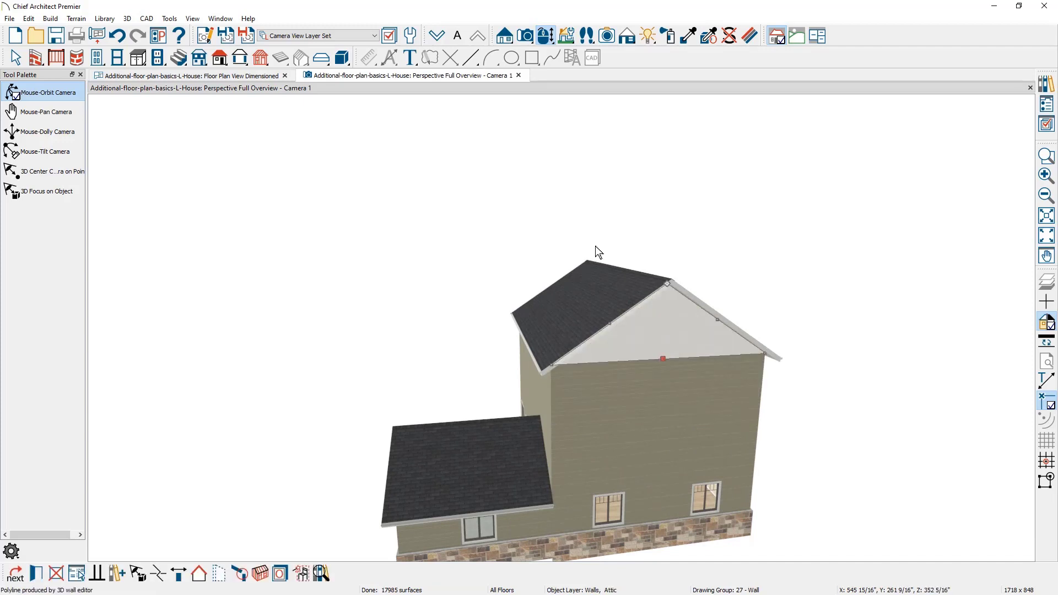
Apply the Floor Plan View Shell layer set and step down two floors to Floor 1
{"action": "left_click", "coordinate": [207, 75]}
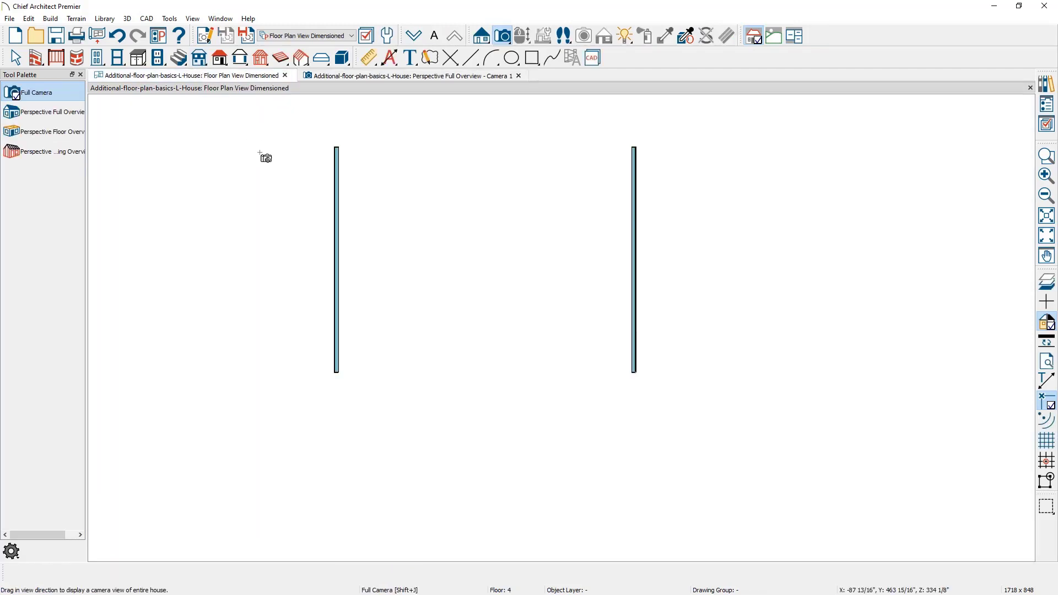
{"action": "key", "text": "space"}
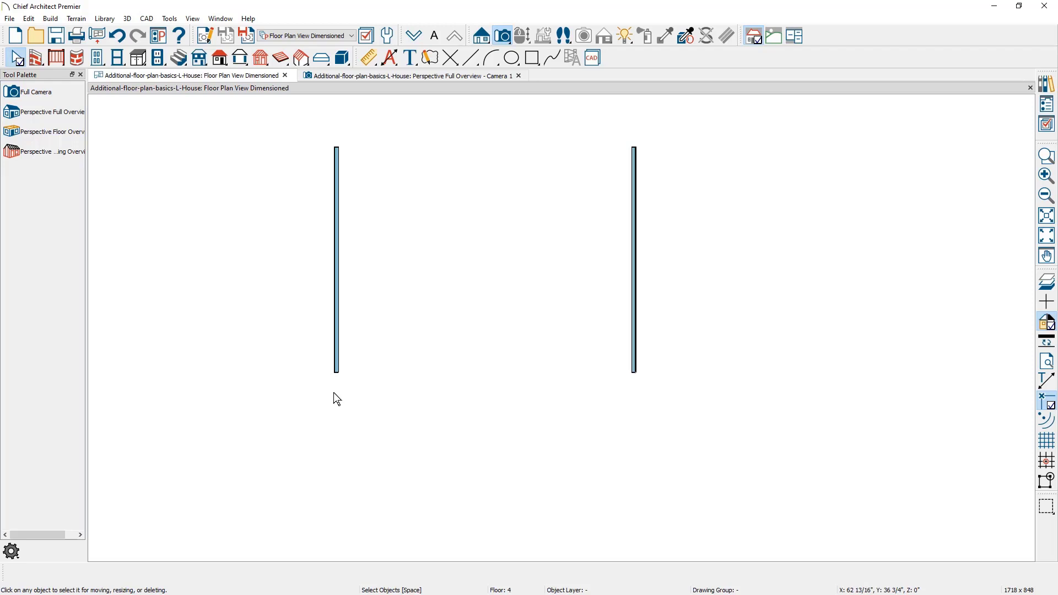
{"action": "left_click", "coordinate": [338, 37]}
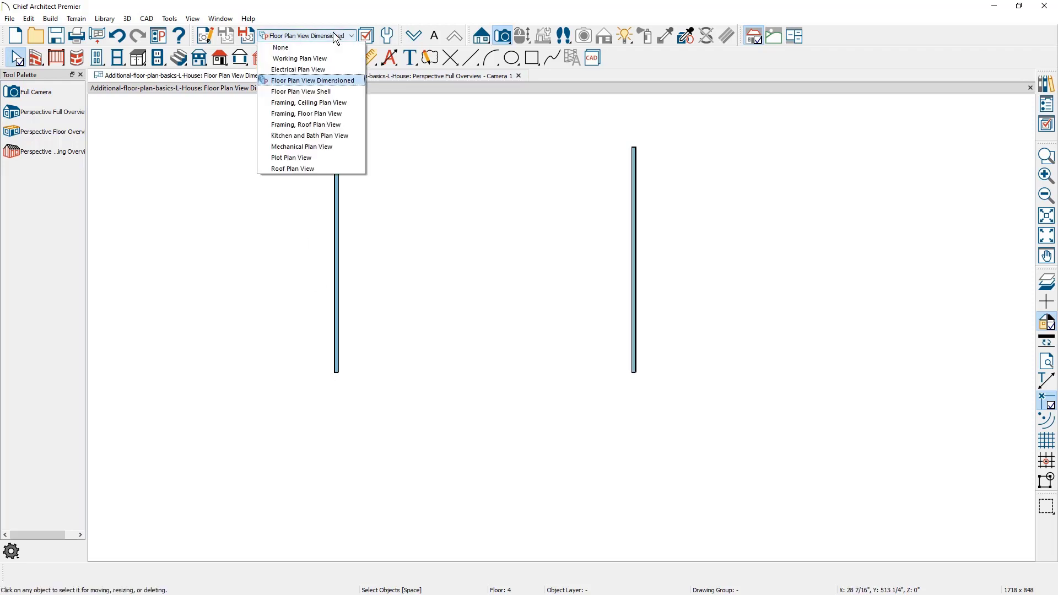
{"action": "left_click", "coordinate": [344, 97]}
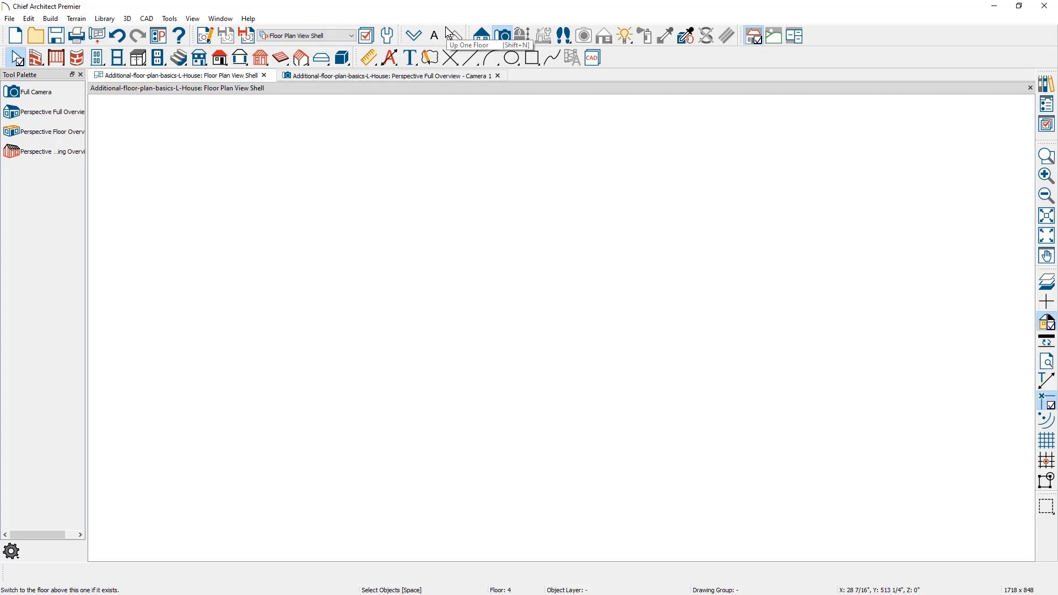
{"action": "left_click", "coordinate": [420, 37]}
{"action": "left_click", "coordinate": [423, 40]}
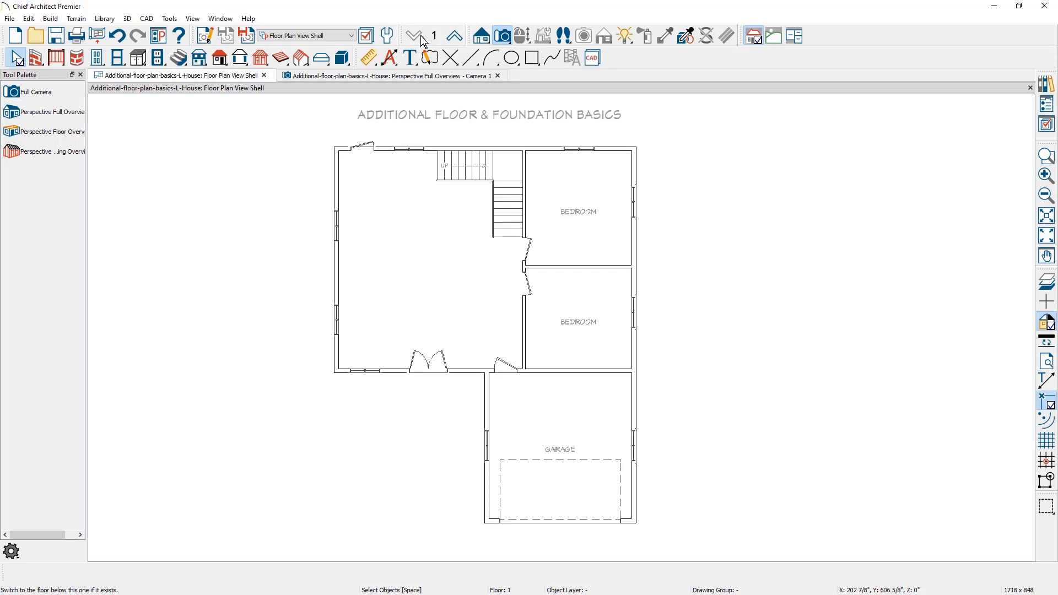
Set the Build Foundation minimum stem wall height to 108 inches and accept
{"action": "left_click", "coordinate": [50, 18]}
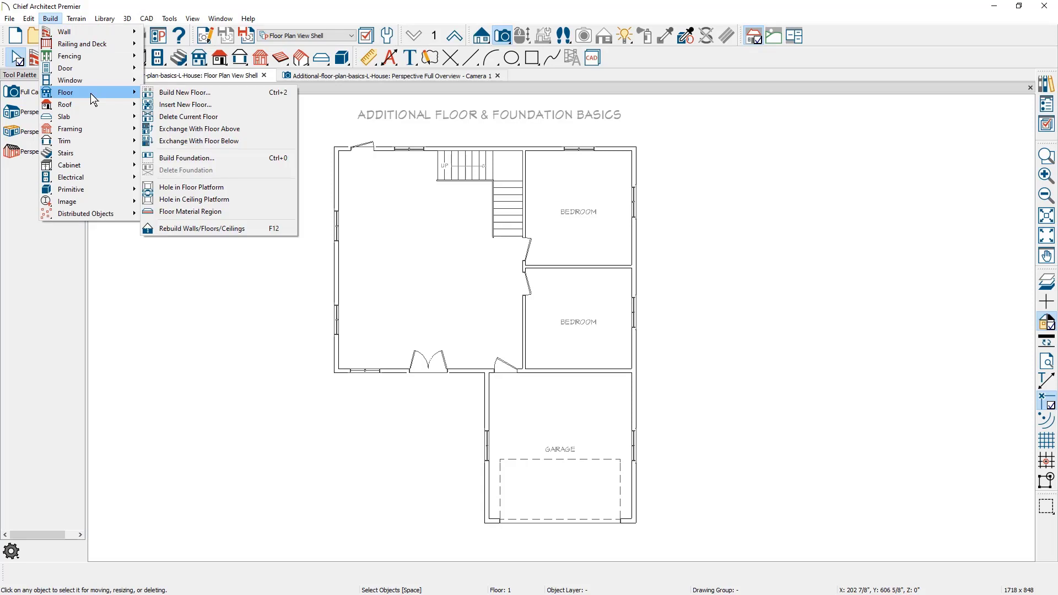
{"action": "mouse_move", "coordinate": [65, 92]}
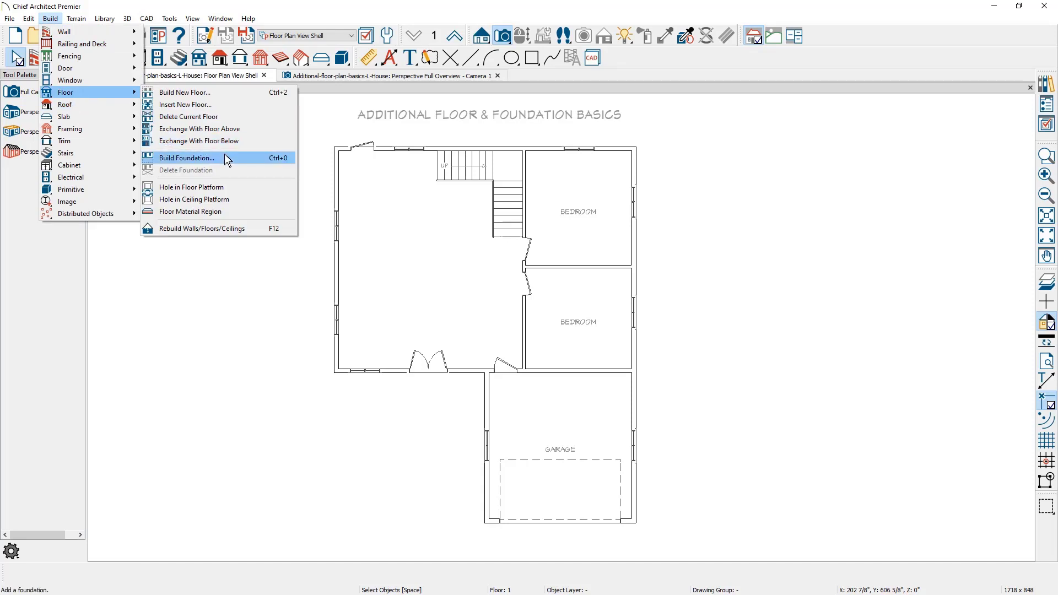
{"action": "left_click", "coordinate": [225, 159]}
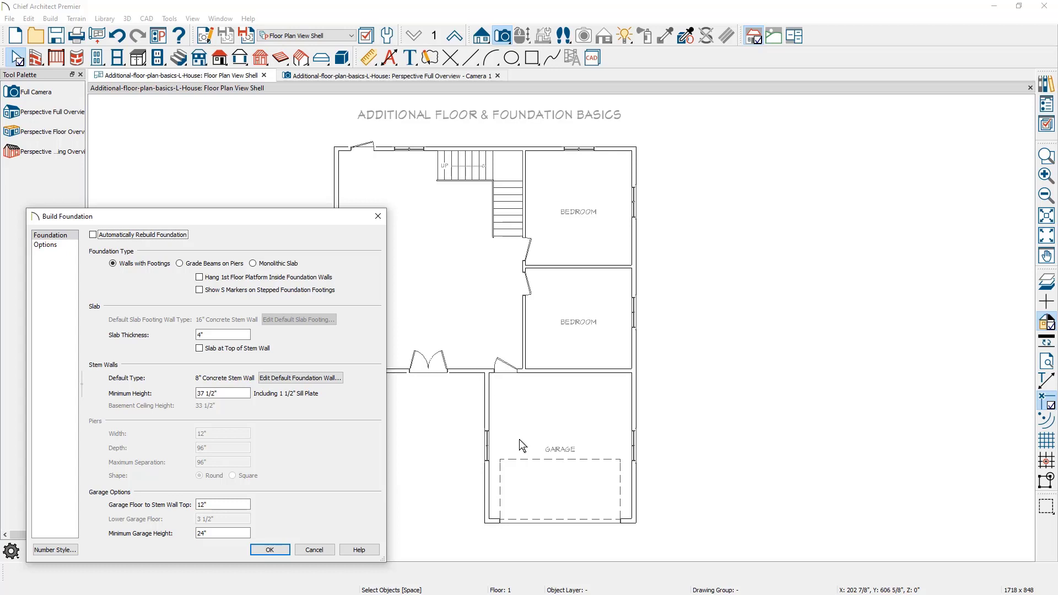
{"action": "double_click", "coordinate": [236, 391]}
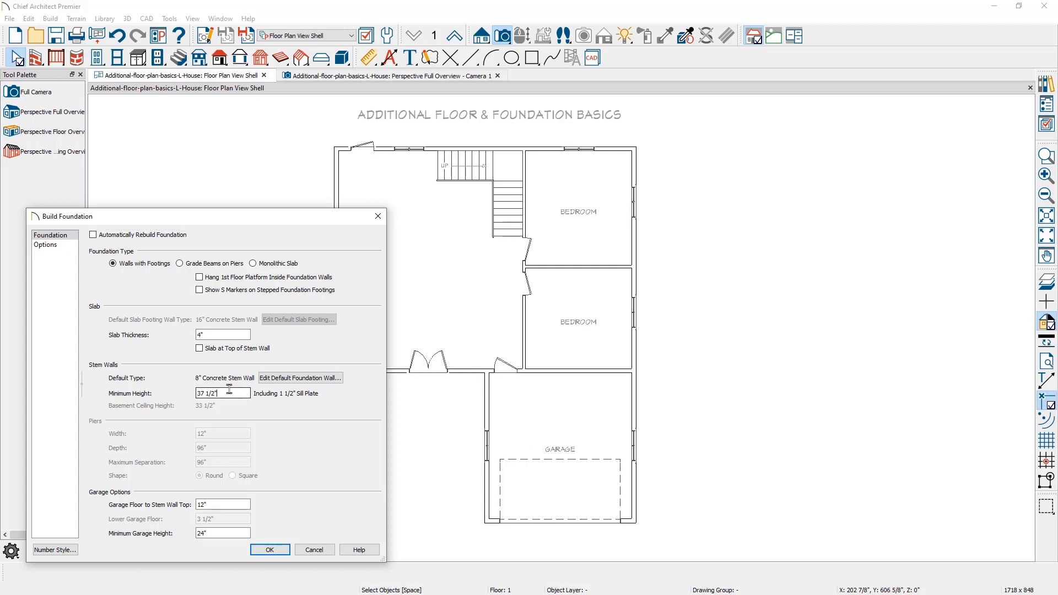
{"action": "type", "text": "10"}
{"action": "type", "text": "8"}
{"action": "key", "text": "Tab"}
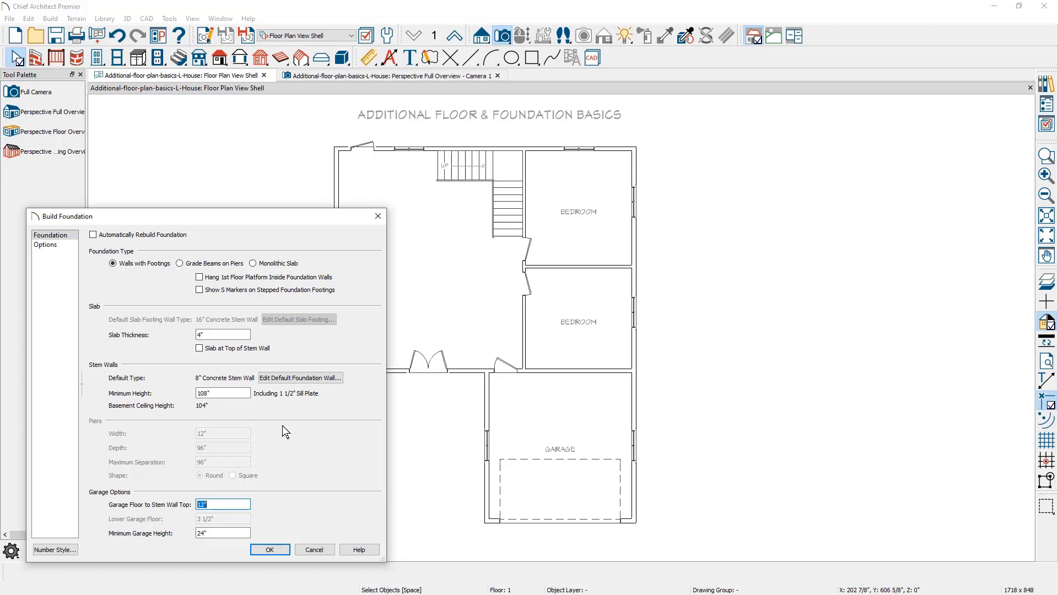
{"action": "left_click", "coordinate": [274, 550]}
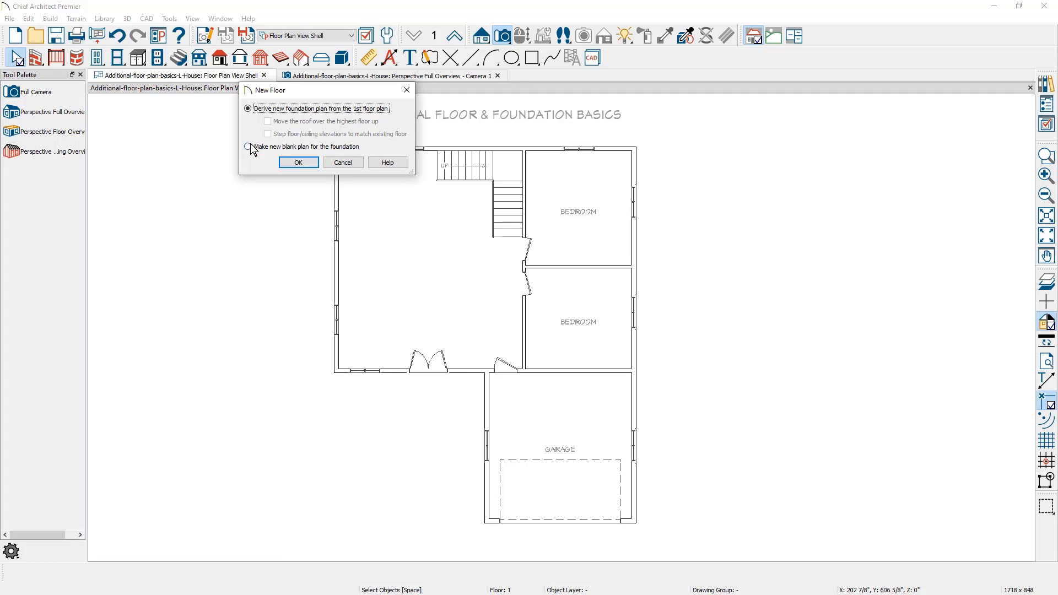
Derive the foundation plan from Floor 1 and orbit its 3D floor overview
{"action": "left_click", "coordinate": [296, 162]}
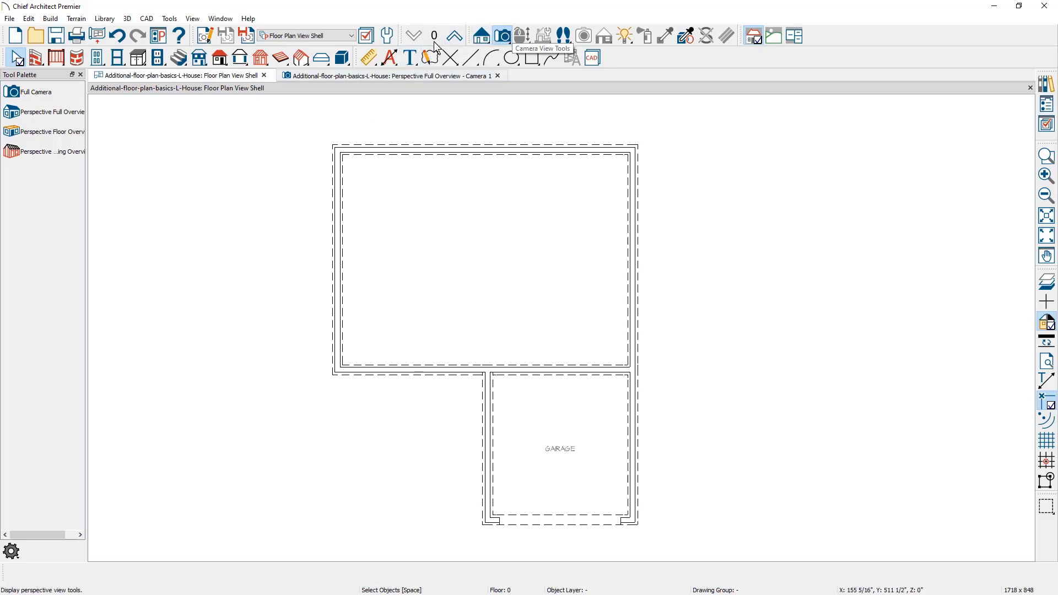
{"action": "left_click", "coordinate": [53, 142]}
{"action": "left_click_drag", "start_coordinate": [371, 309], "coordinate": [454, 324]}
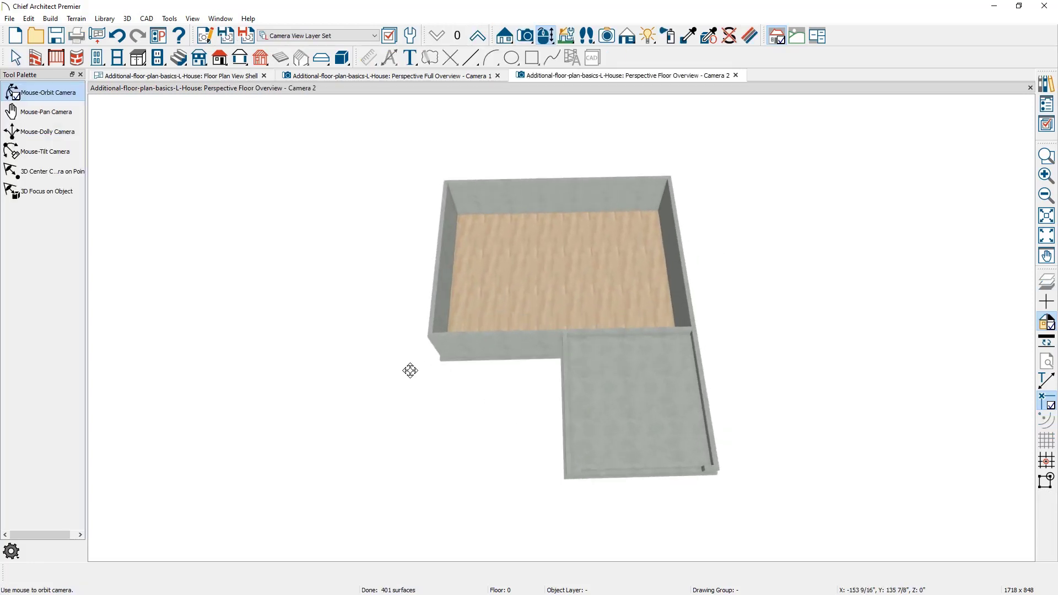
{"action": "scroll", "coordinate": [532, 274], "scroll_direction": "up", "scroll_amount": 2}
{"action": "scroll", "coordinate": [532, 274], "scroll_direction": "up", "scroll_amount": 2}
{"action": "scroll", "coordinate": [531, 277], "scroll_direction": "up", "scroll_amount": 2}
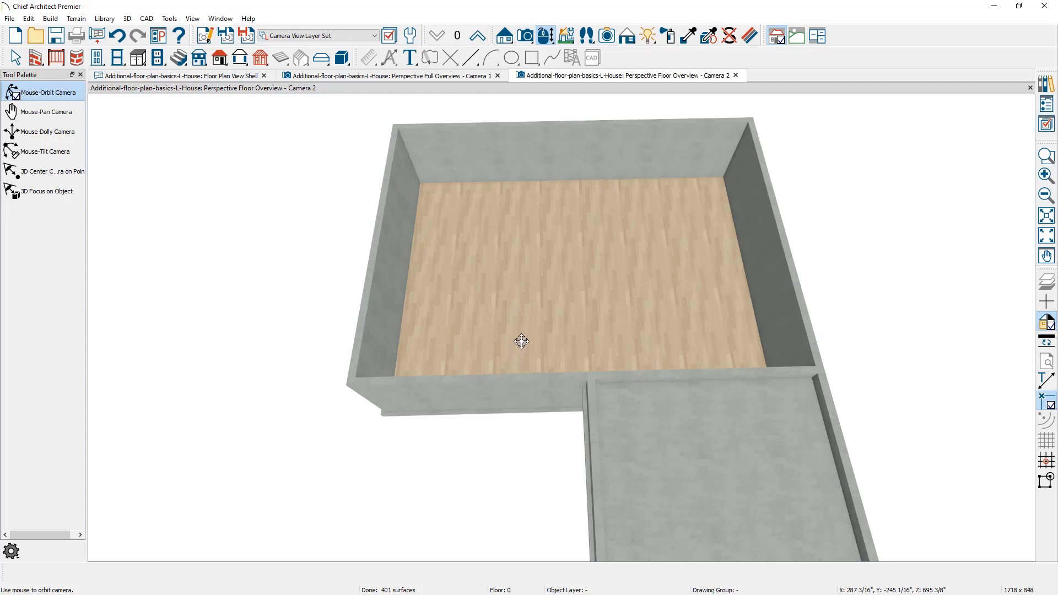
{"action": "left_click_drag", "start_coordinate": [518, 343], "coordinate": [324, 363]}
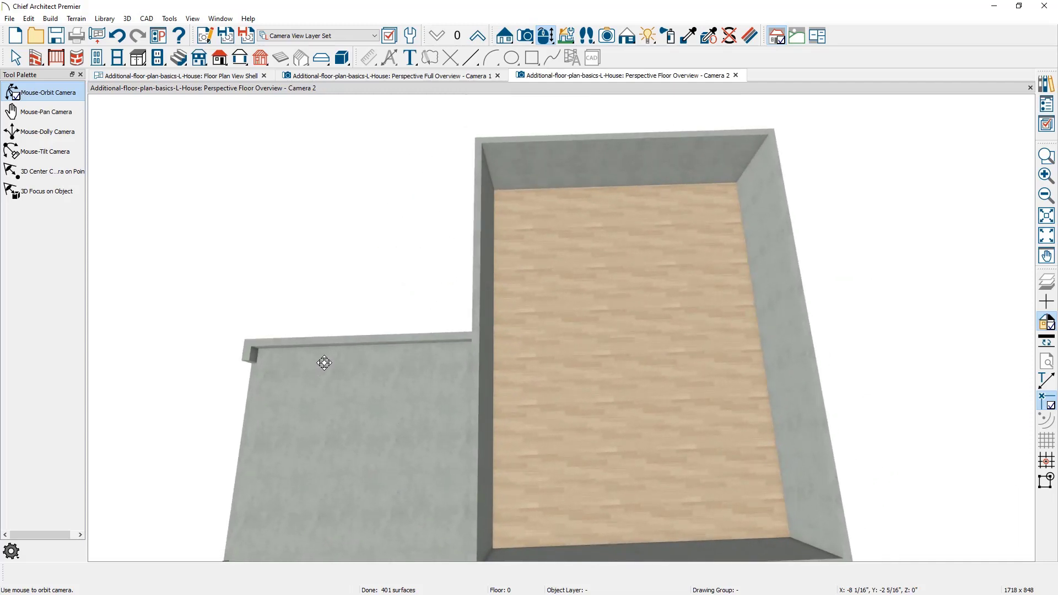
{"action": "left_click", "coordinate": [37, 60]}
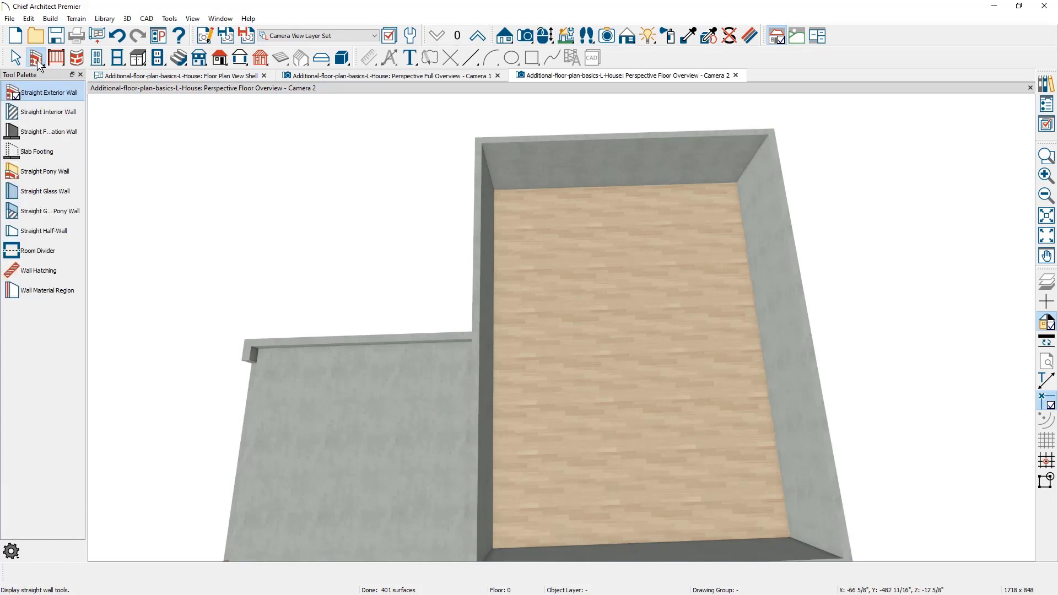
Draw a straight foundation wall dividing the large basement area in two
{"action": "left_click", "coordinate": [42, 133]}
{"action": "left_click_drag", "start_coordinate": [472, 336], "coordinate": [809, 318]}
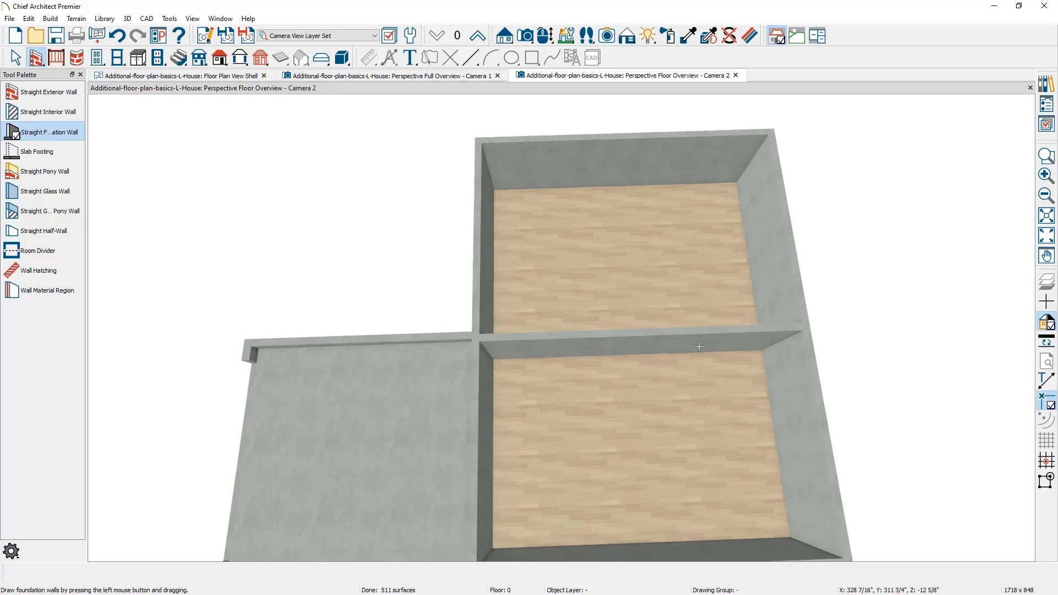
{"action": "key", "text": "space"}
Give the lower foundation room 37 1/2-inch stem walls and no floor
{"action": "left_click", "coordinate": [659, 425]}
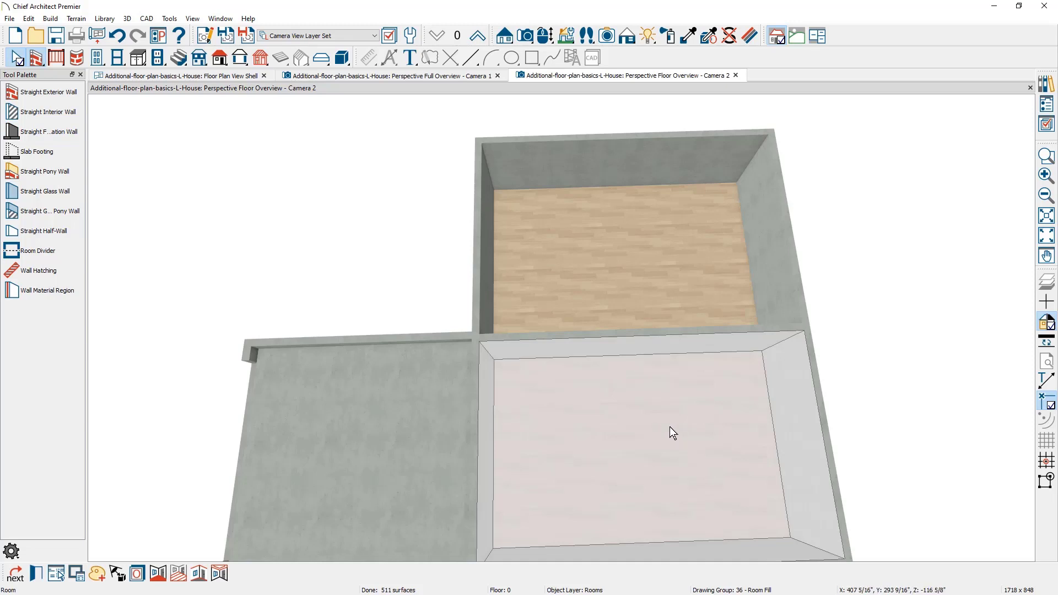
{"action": "left_click", "coordinate": [53, 573]}
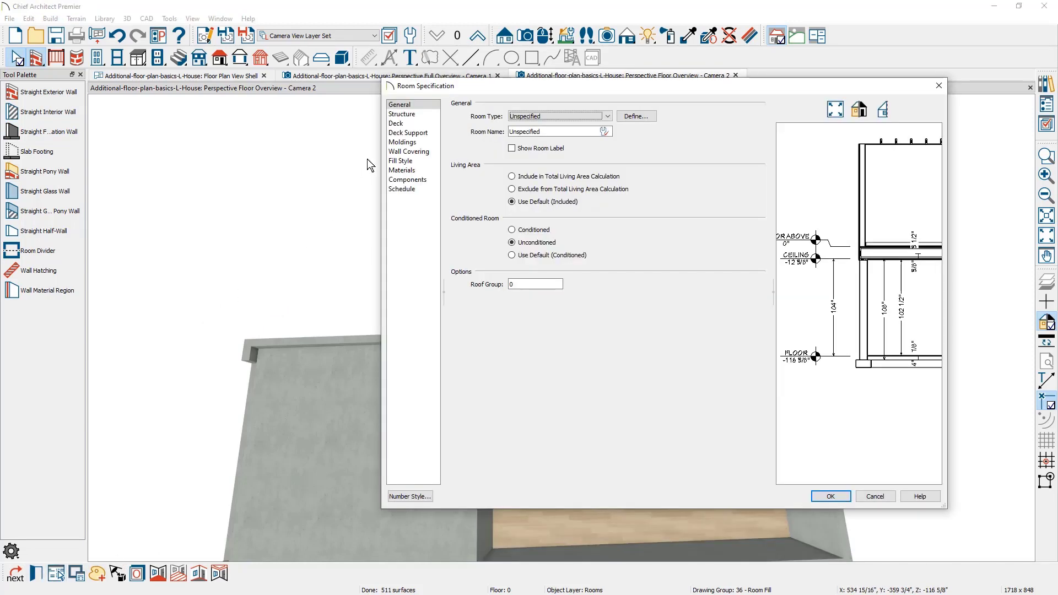
{"action": "left_click", "coordinate": [402, 114]}
{"action": "double_click", "coordinate": [537, 245]}
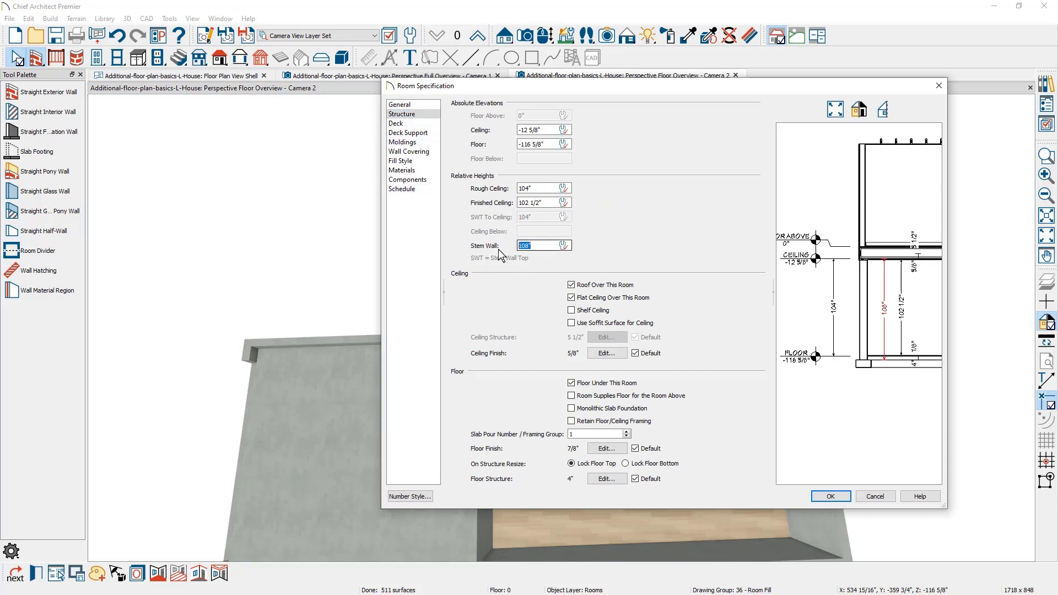
{"action": "type", "text": "7 1/2"}
{"action": "key", "text": "Tab"}
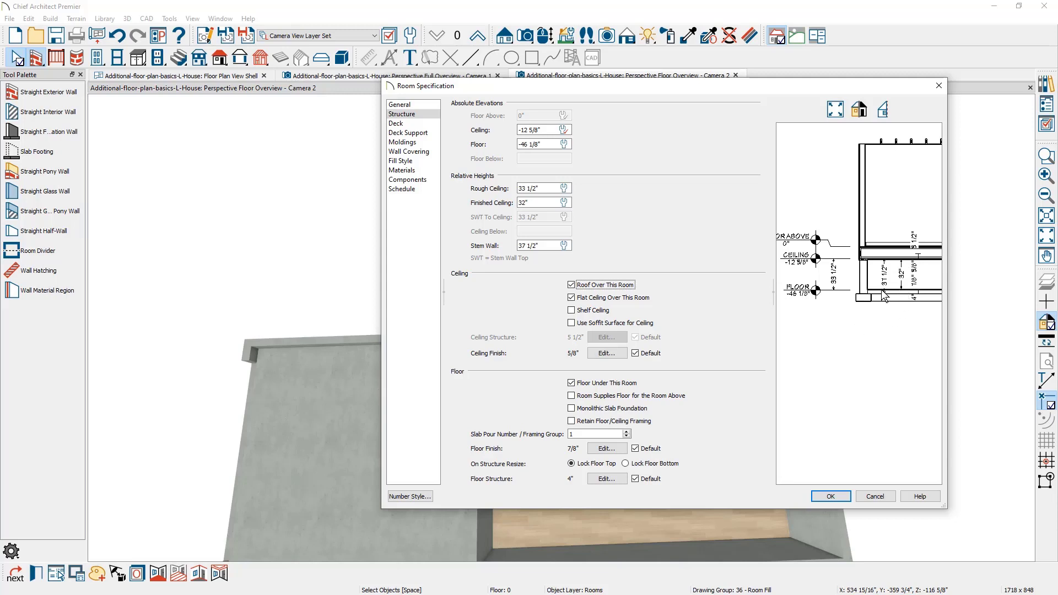
{"action": "left_click", "coordinate": [595, 389]}
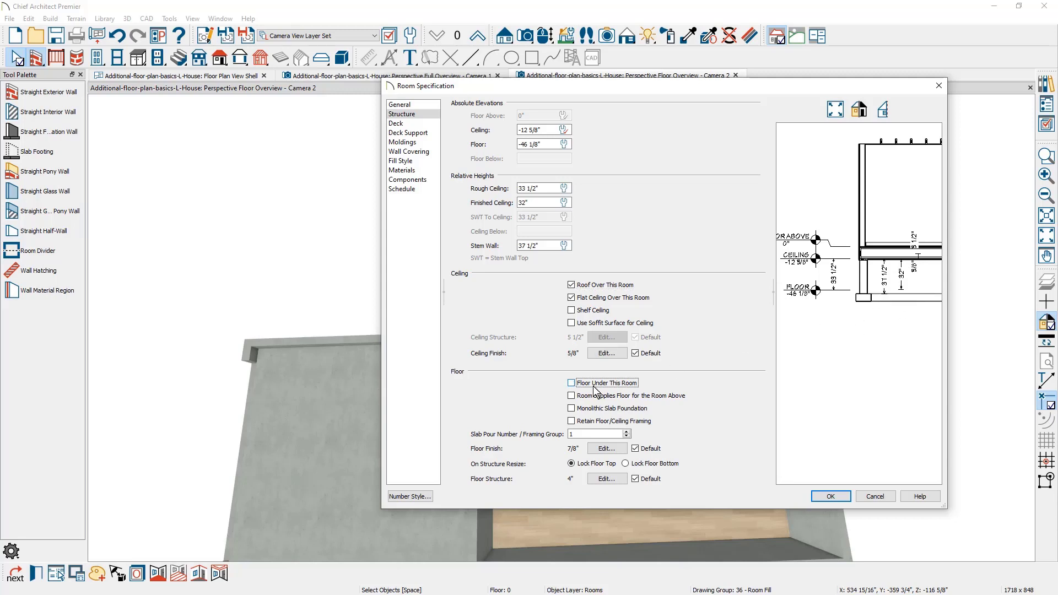
{"action": "left_click", "coordinate": [830, 497]}
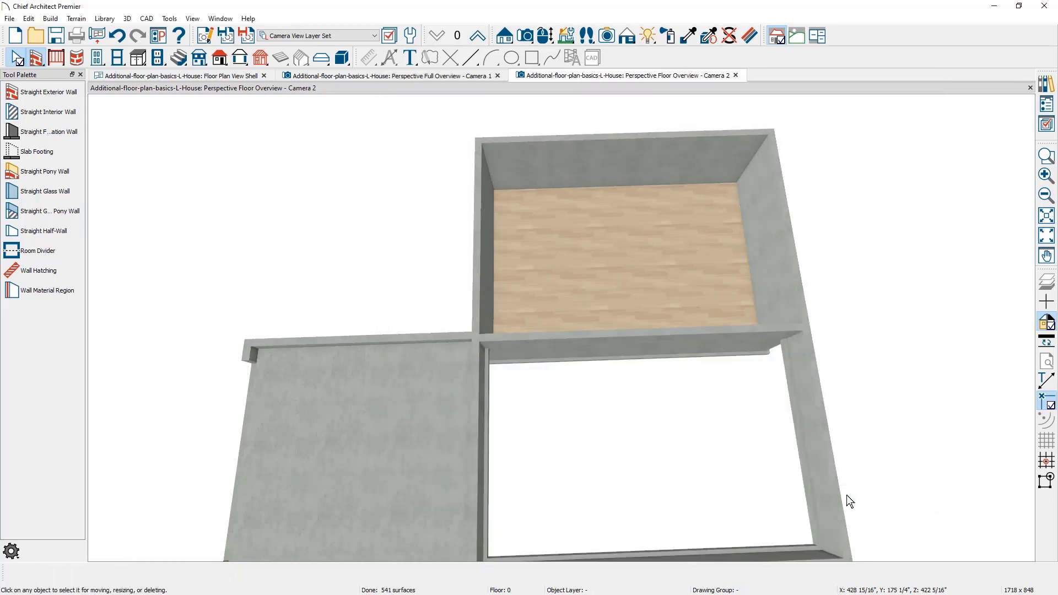
Orbit the 3D view to inspect the split foundation, then switch back to the 2D plan
{"action": "middle_click_drag", "start_coordinate": [847, 489], "coordinate": [442, 435]}
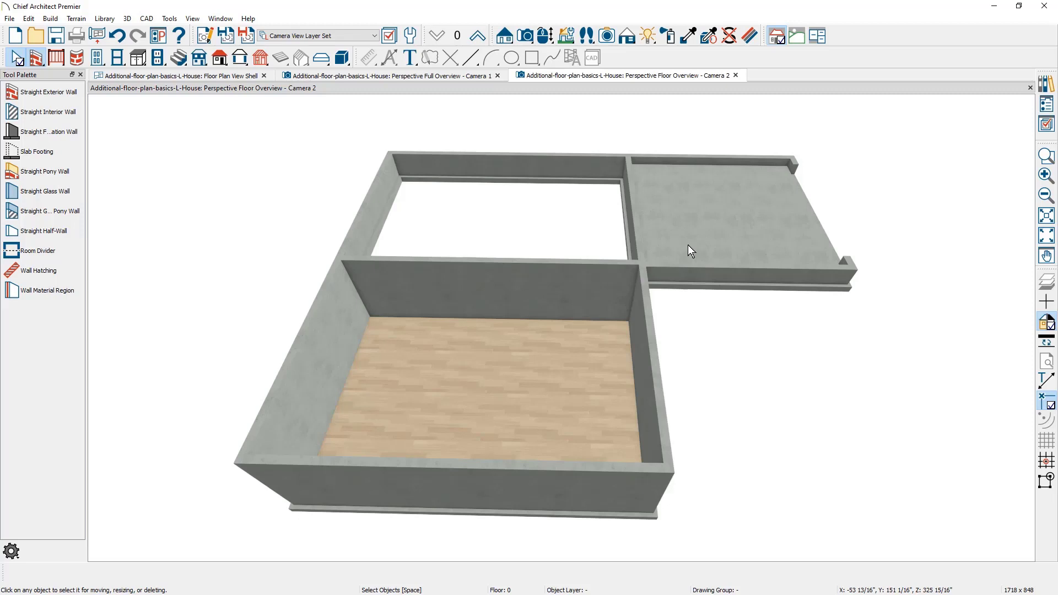
{"action": "mouse_move", "coordinate": [720, 300]}
{"action": "middle_mouse_down"}
{"action": "mouse_move", "coordinate": [570, 342]}
{"action": "mouse_move", "coordinate": [559, 329]}
{"action": "mouse_move", "coordinate": [570, 309]}
{"action": "mouse_move", "coordinate": [558, 286]}
{"action": "mouse_move", "coordinate": [568, 292]}
{"action": "middle_mouse_up"}
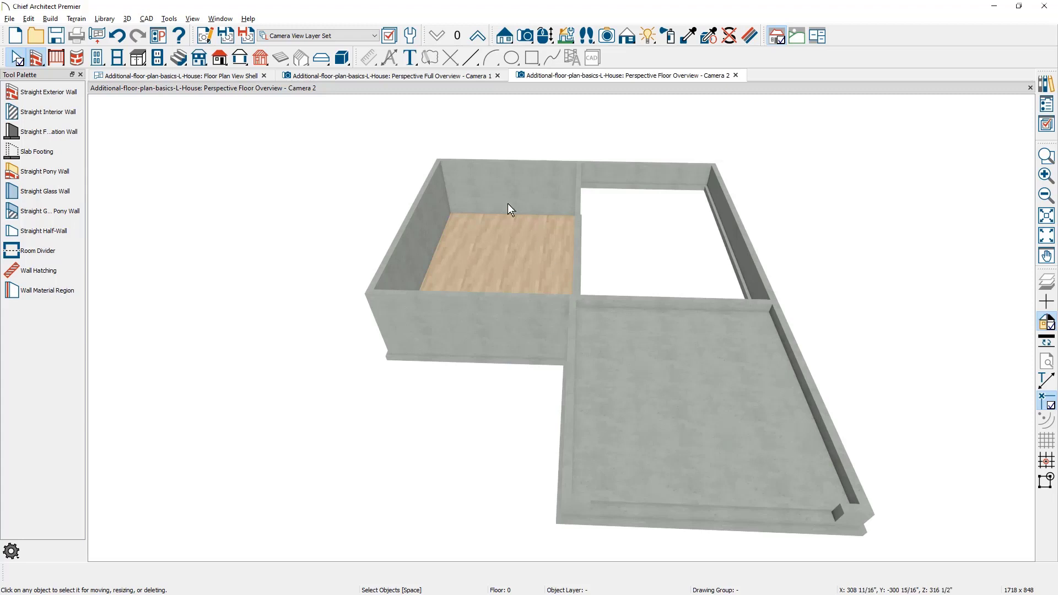
{"action": "left_click", "coordinate": [241, 76]}
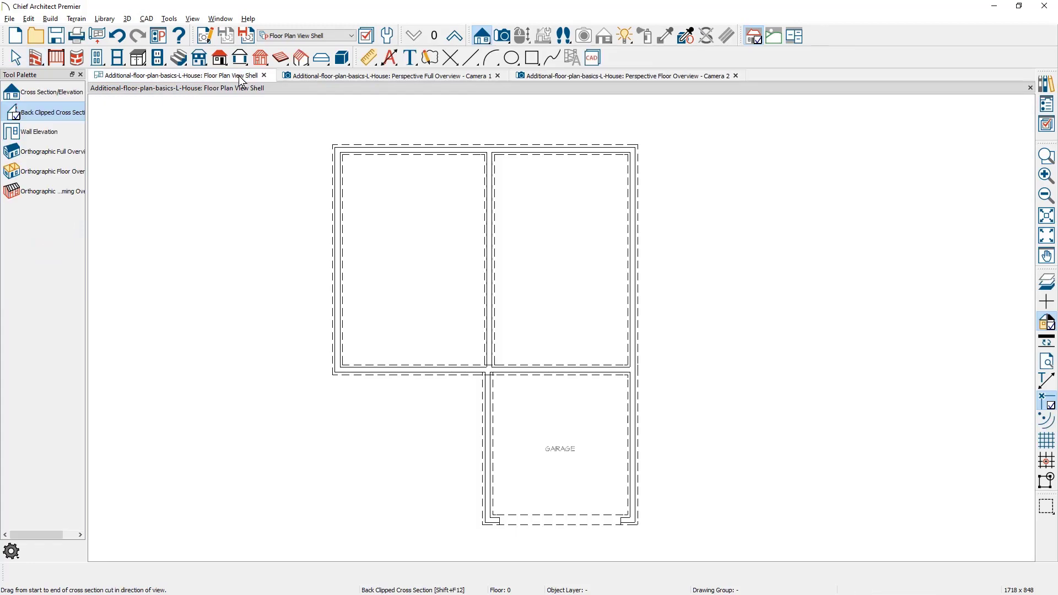
Drag a back-clipped cross-section line across the left foundation area
{"action": "left_click", "coordinate": [482, 37]}
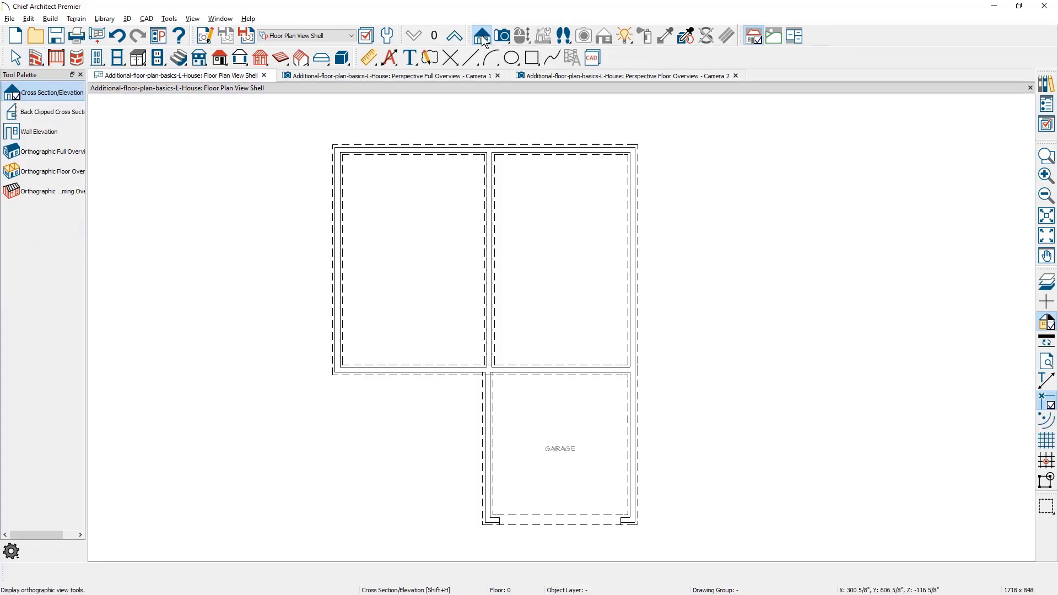
{"action": "left_click", "coordinate": [63, 116]}
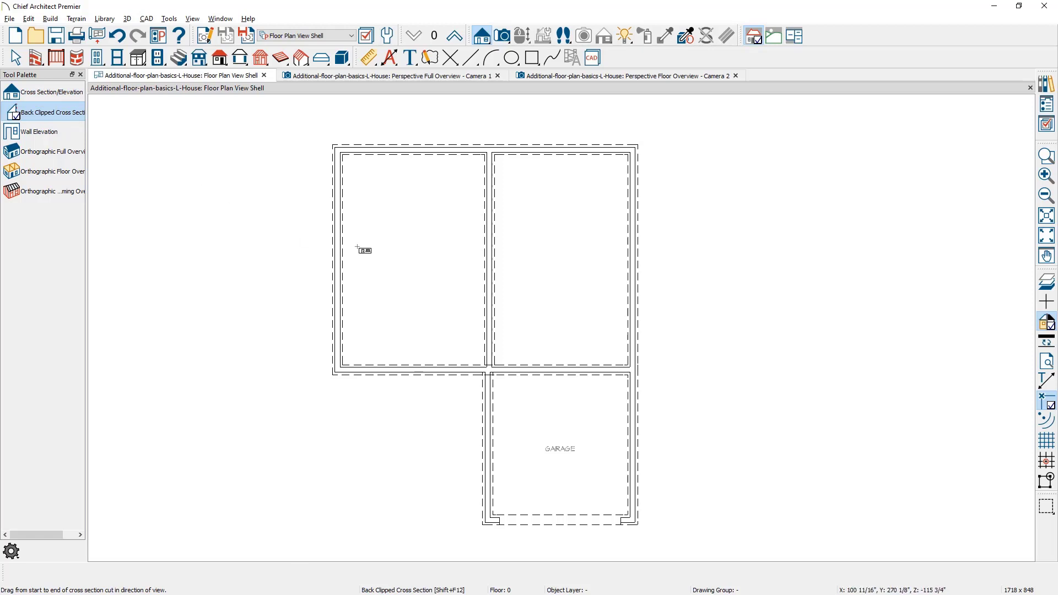
{"action": "left_click_drag", "start_coordinate": [358, 247], "coordinate": [406, 247]}
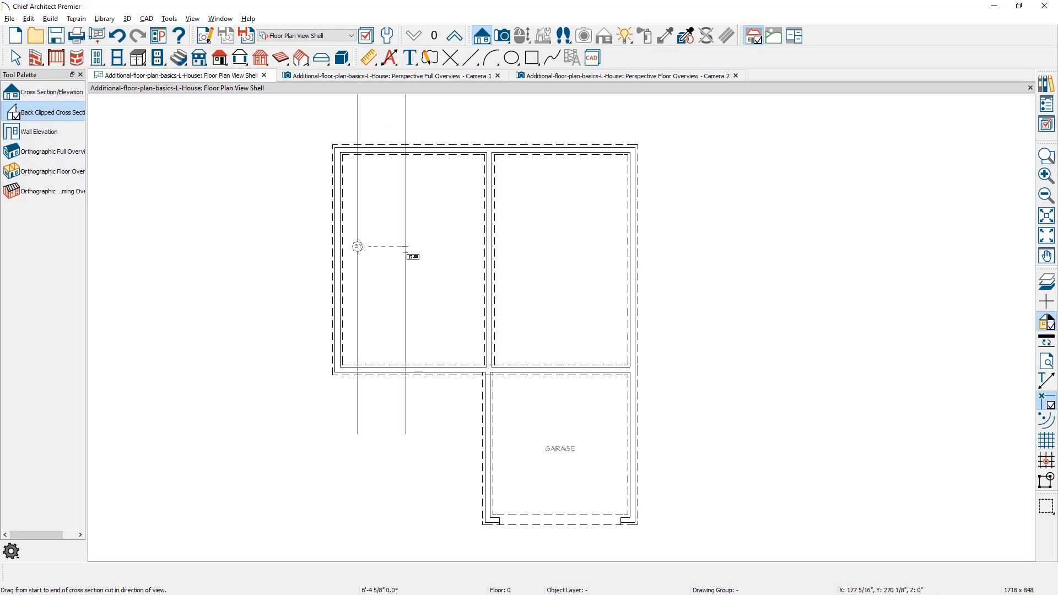
{"action": "left_click_drag", "start_coordinate": [405, 253], "coordinate": [405, 253]}
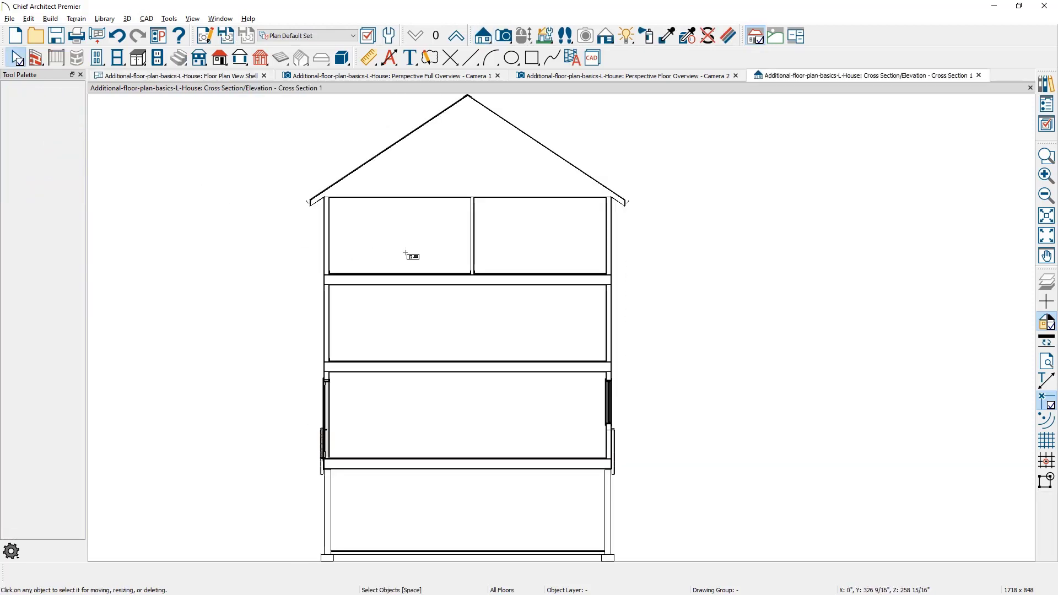